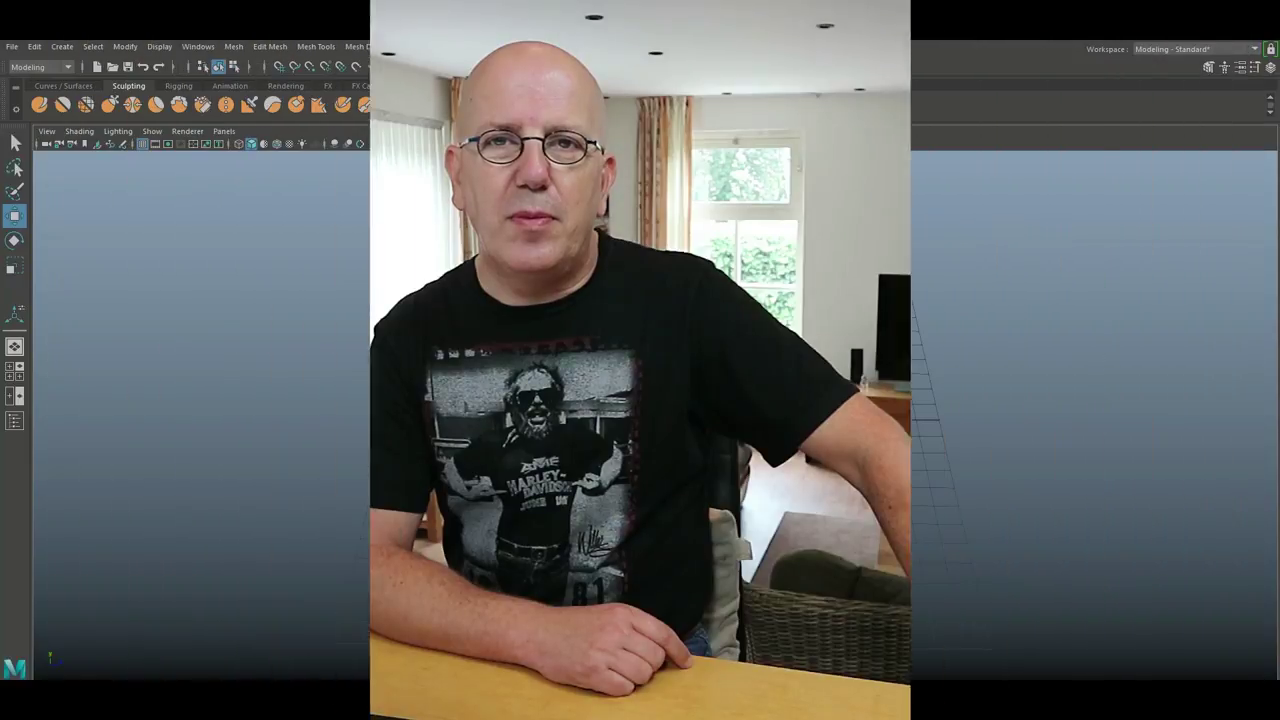
- Create a polygon cylinder from the hotbox's Create > Polygon Primitives menu
alt+drag(640, 350, 706, 377)
alt+middle_drag(706, 377, 544, 420)
mouse_move(544, 420)
alt+mouse_down()
mouse_move(531, 409)
mouse_move(549, 406)
mouse_move(543, 386)
mouse_move(560, 387)
mouse_move(540, 400)
alt+mouse_up()
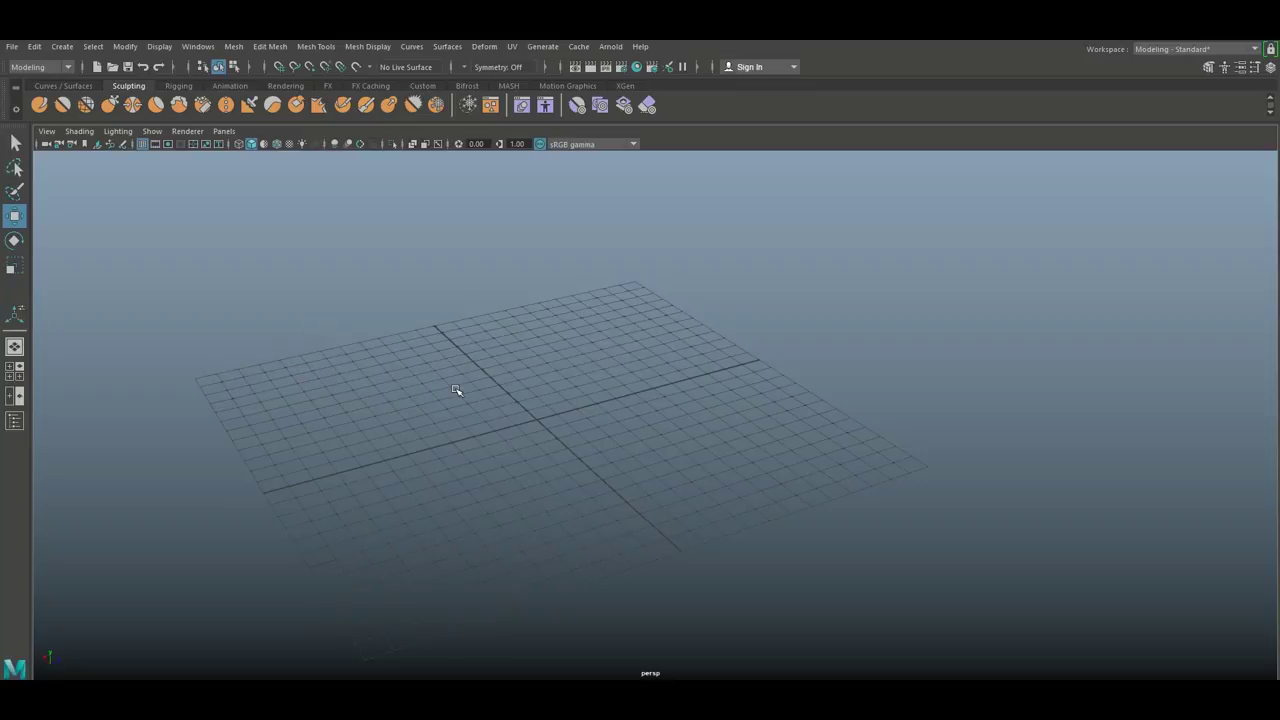
key(space)
click(355, 343)
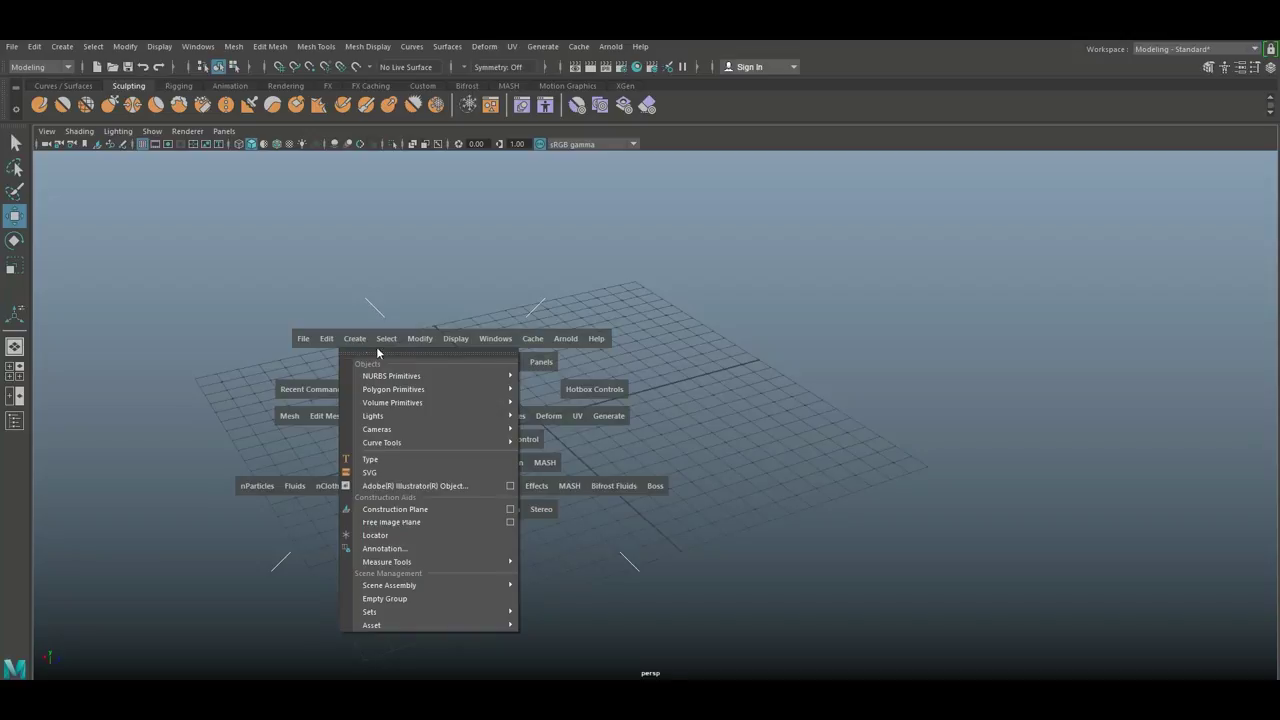
mouse_move(462, 388)
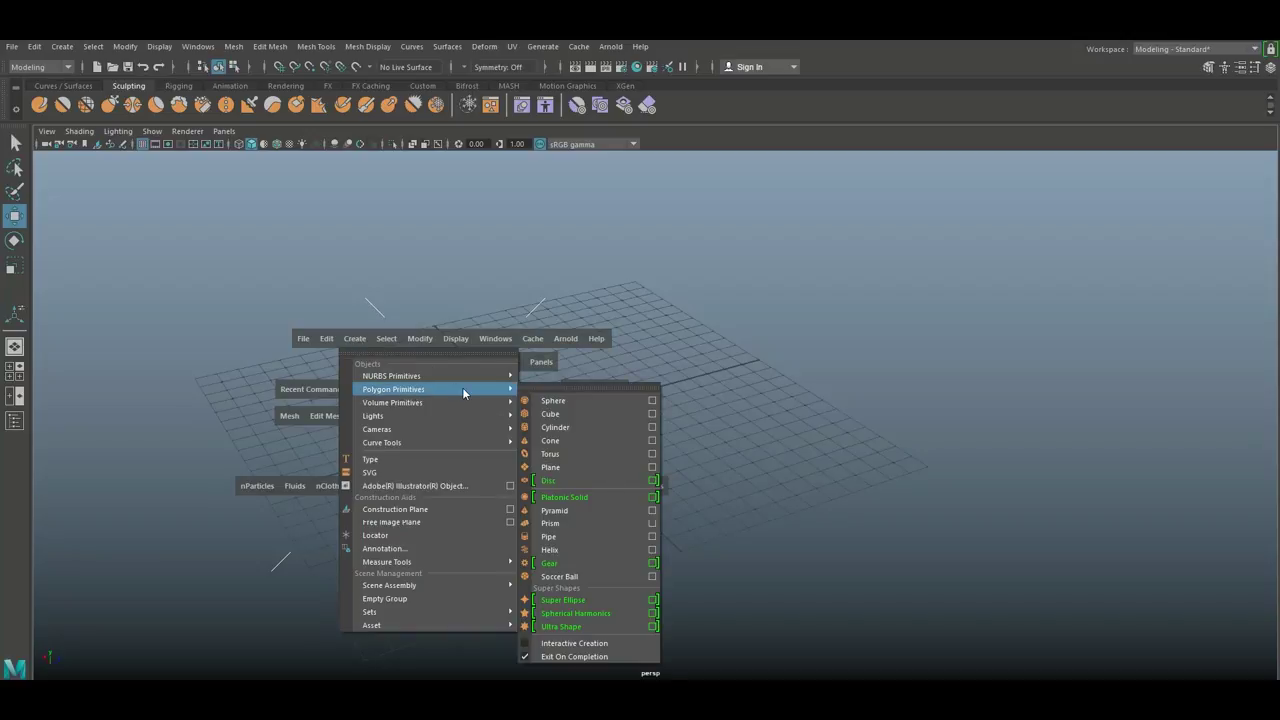
click(594, 426)
scroll(706, 491, up, 4)
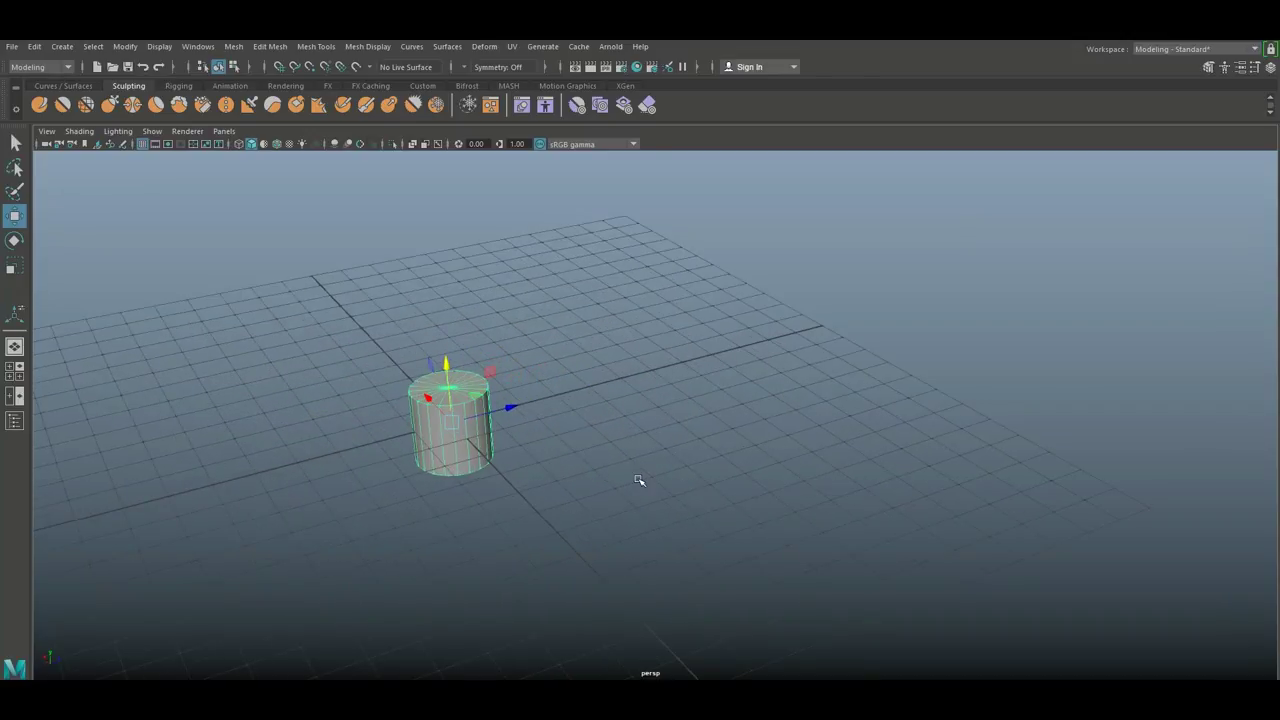
- Rotate the cylinder 90° onto its side and show its creation attributes
key(e)
drag(409, 400, 562, 438)
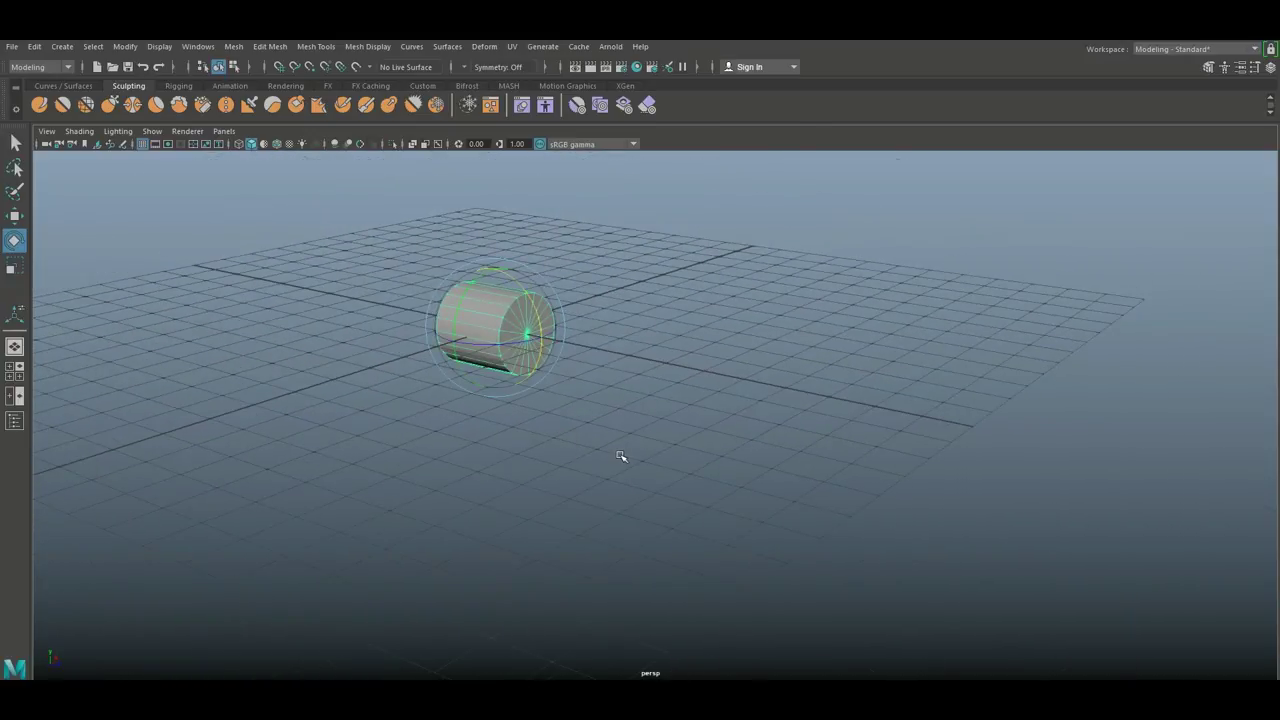
key(ctrl+a)
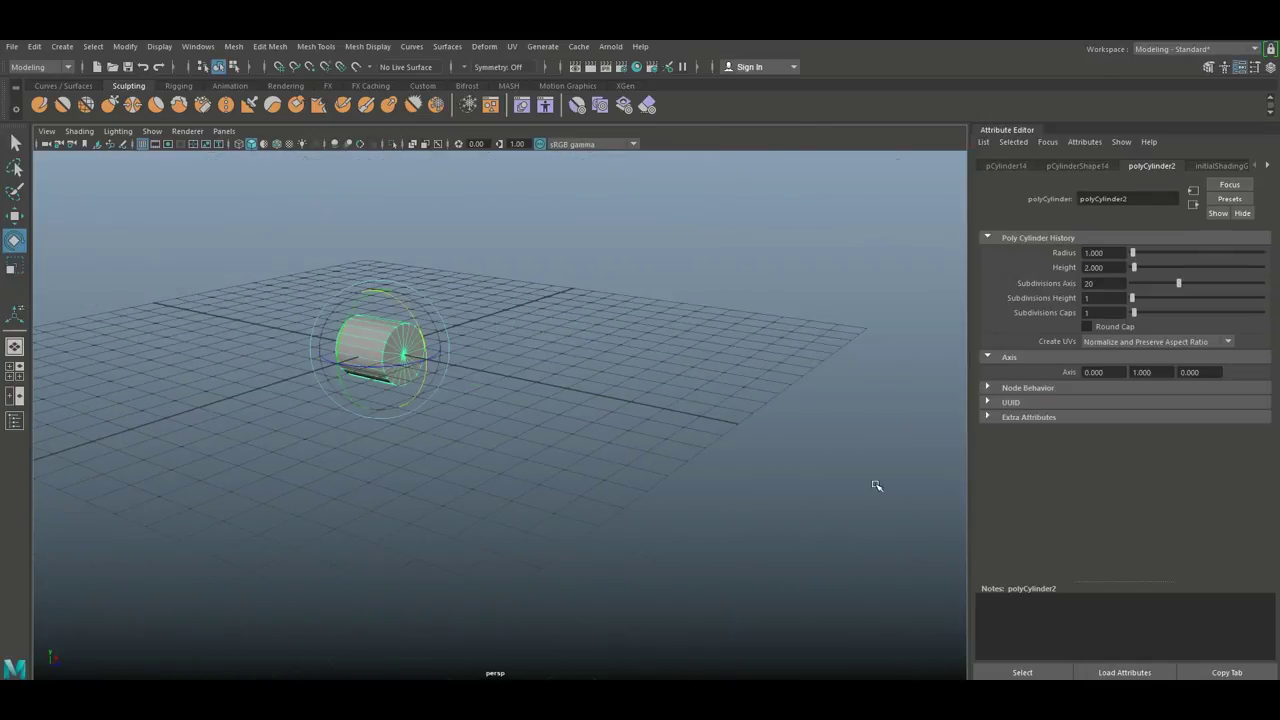
- Set cap subdivisions to 0 and delete the side faces, leaving one disc
double_click(1108, 312)
key(Return)
alt+drag(240, 351, 675, 497)
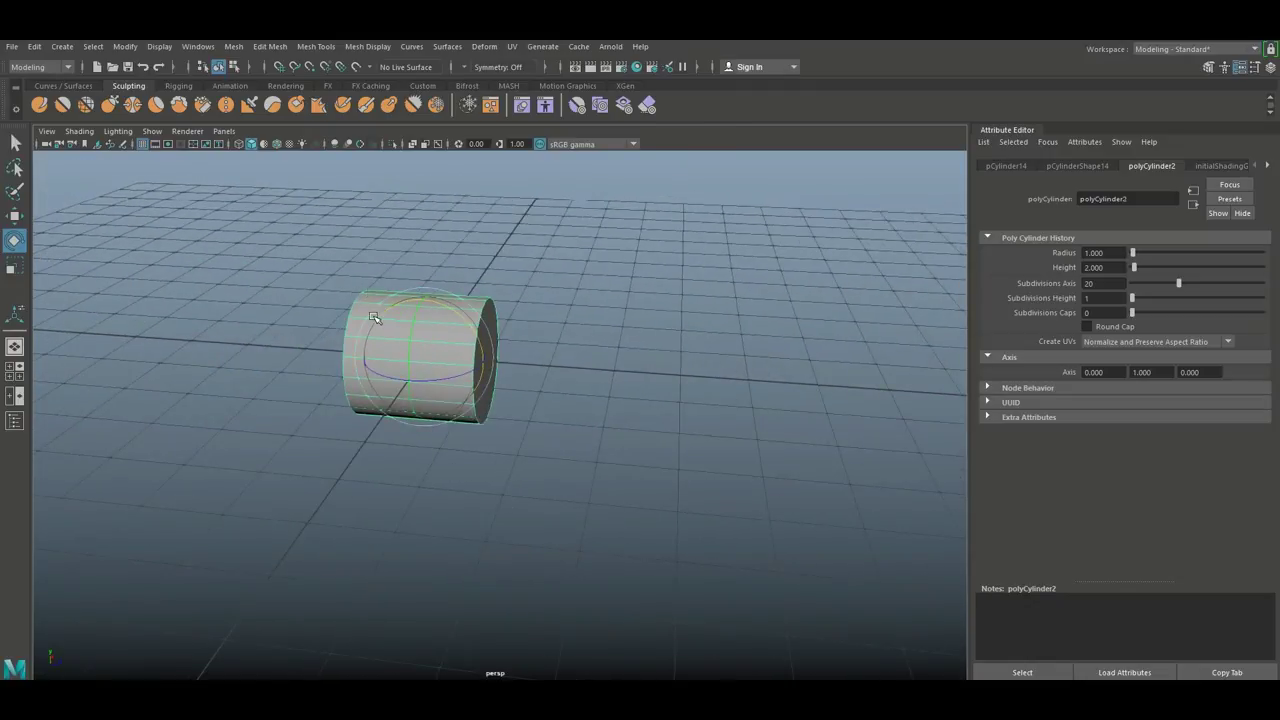
right_drag(373, 320, 366, 362)
alt+drag(366, 362, 303, 404)
drag(216, 428, 414, 554)
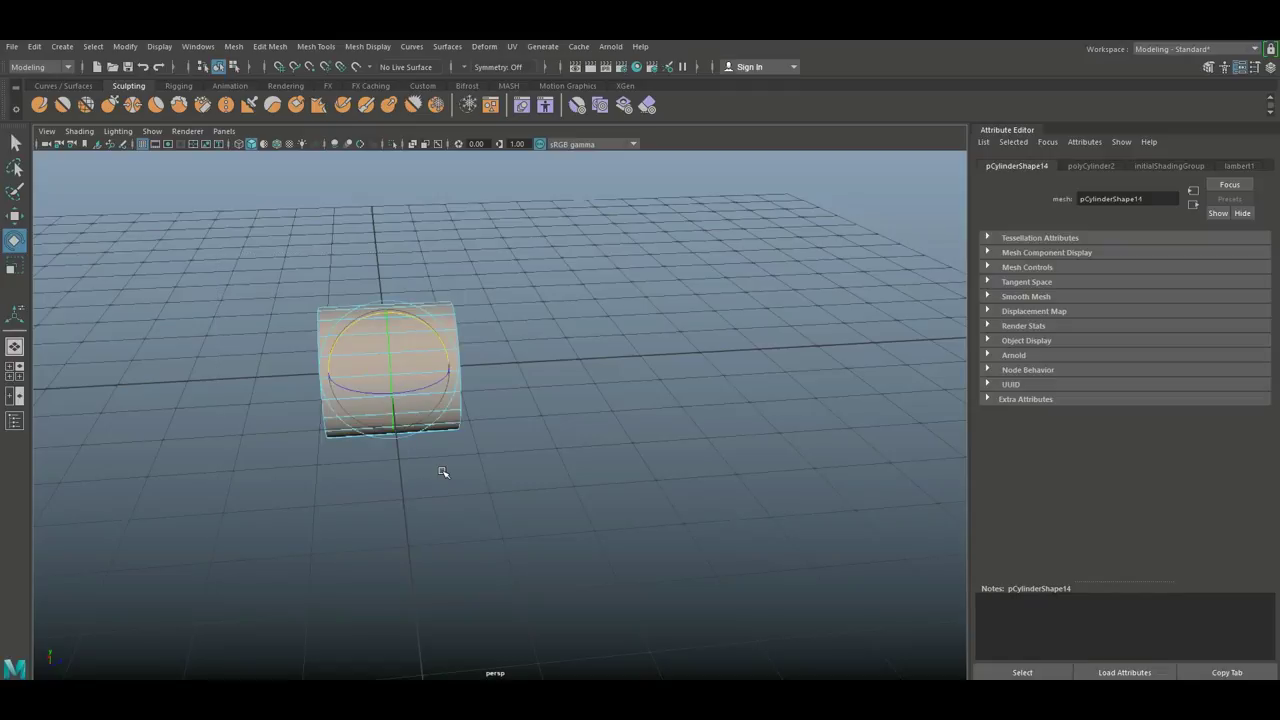
key(Delete)
- Reselect the whole disc object and centre its pivot with Modify > Center Pivot
alt+drag(755, 500, 503, 531)
right_drag(486, 449, 531, 346)
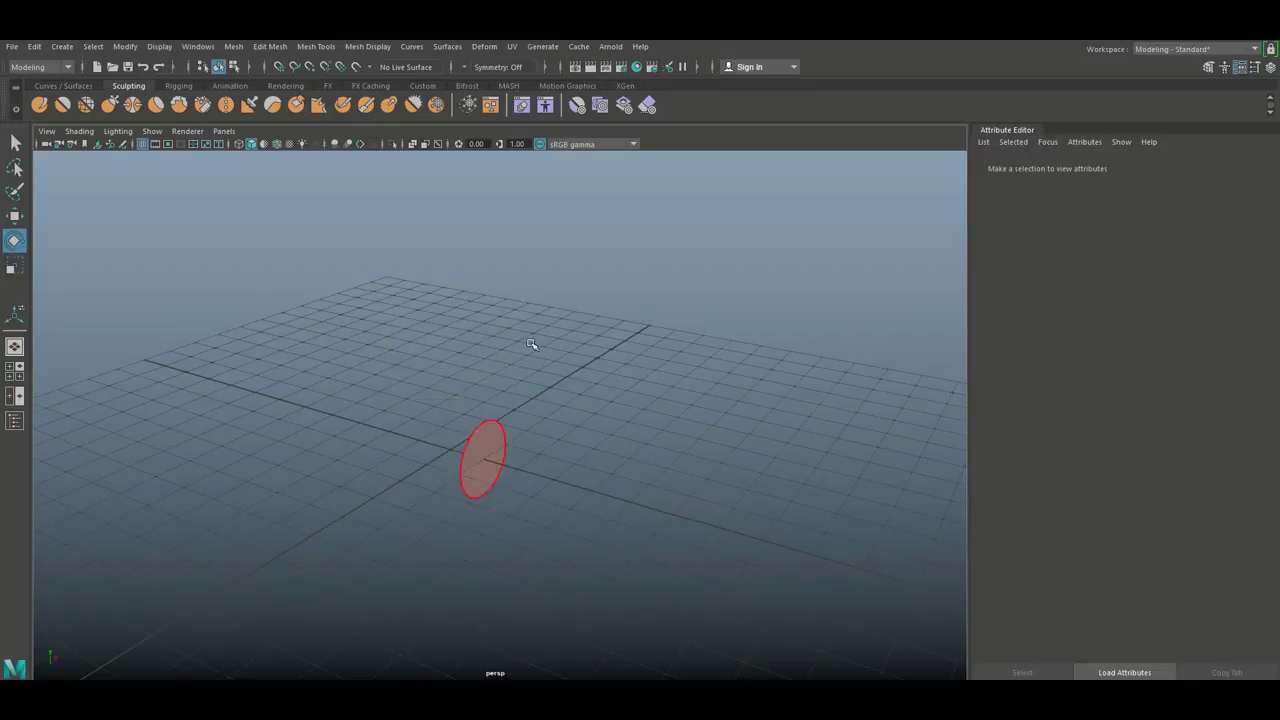
click(491, 460)
alt+drag(491, 460, 500, 472)
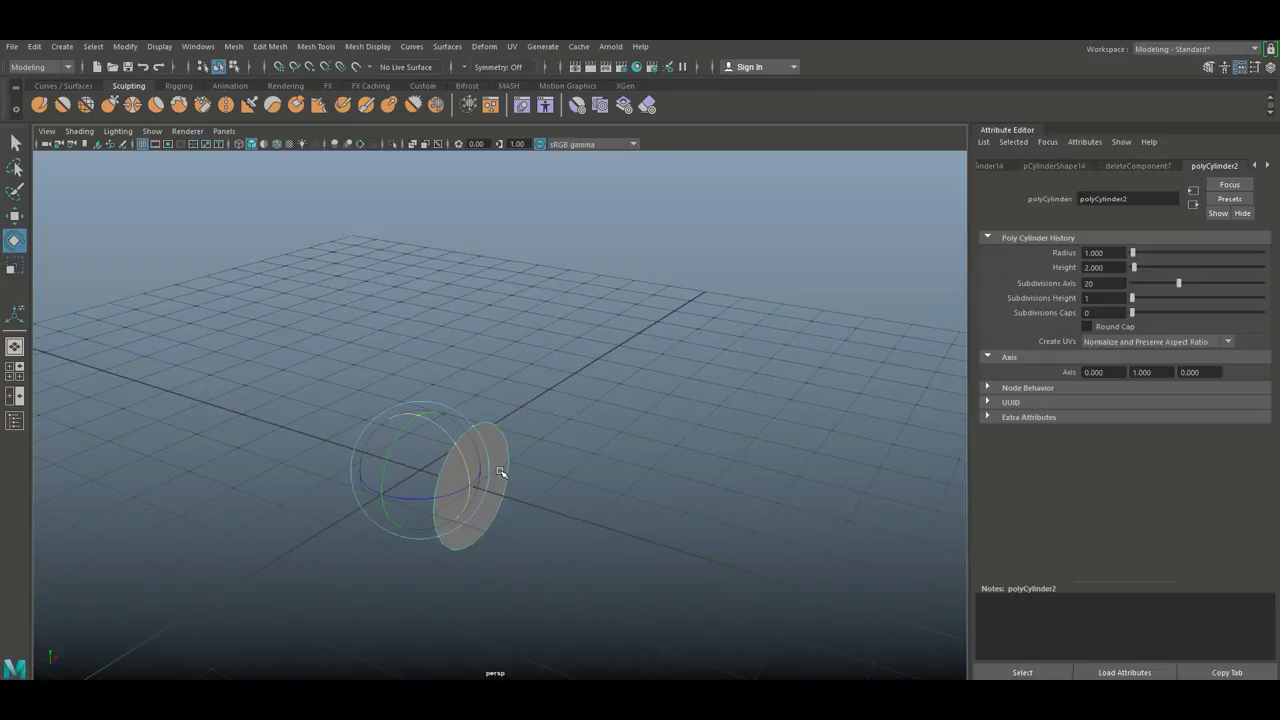
click(134, 47)
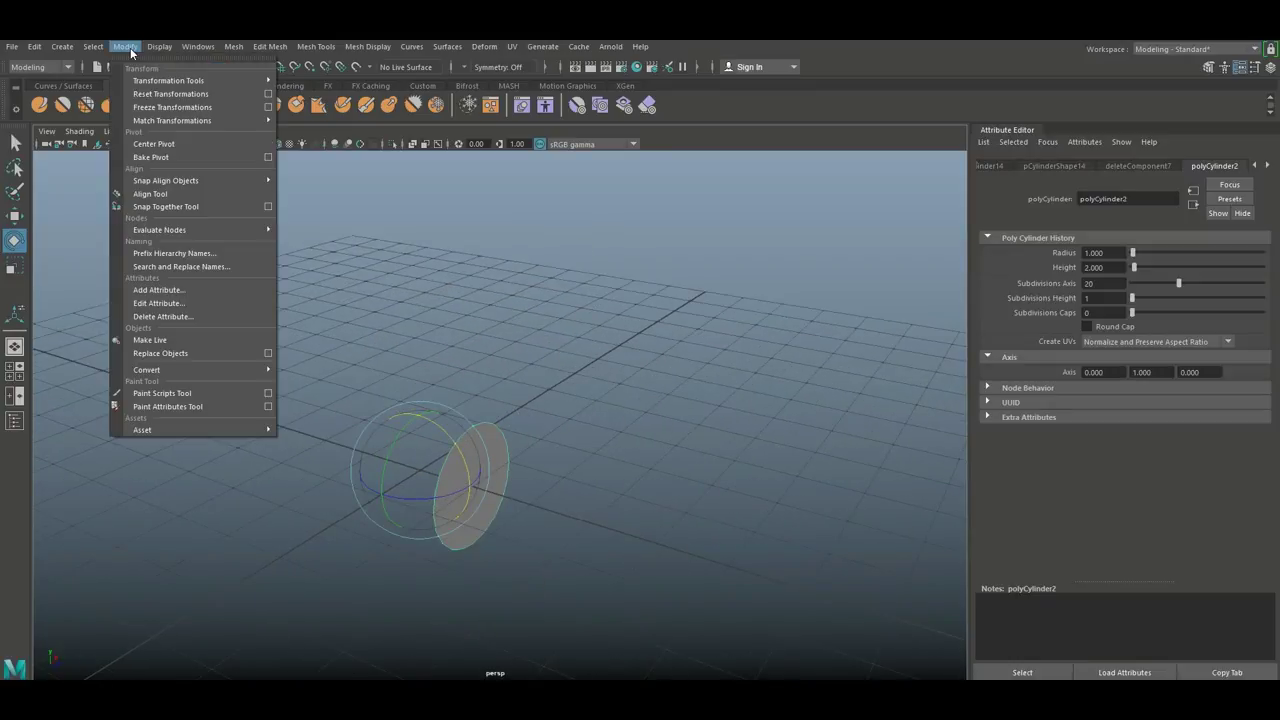
click(182, 144)
alt+drag(321, 344, 326, 346)
key(w)
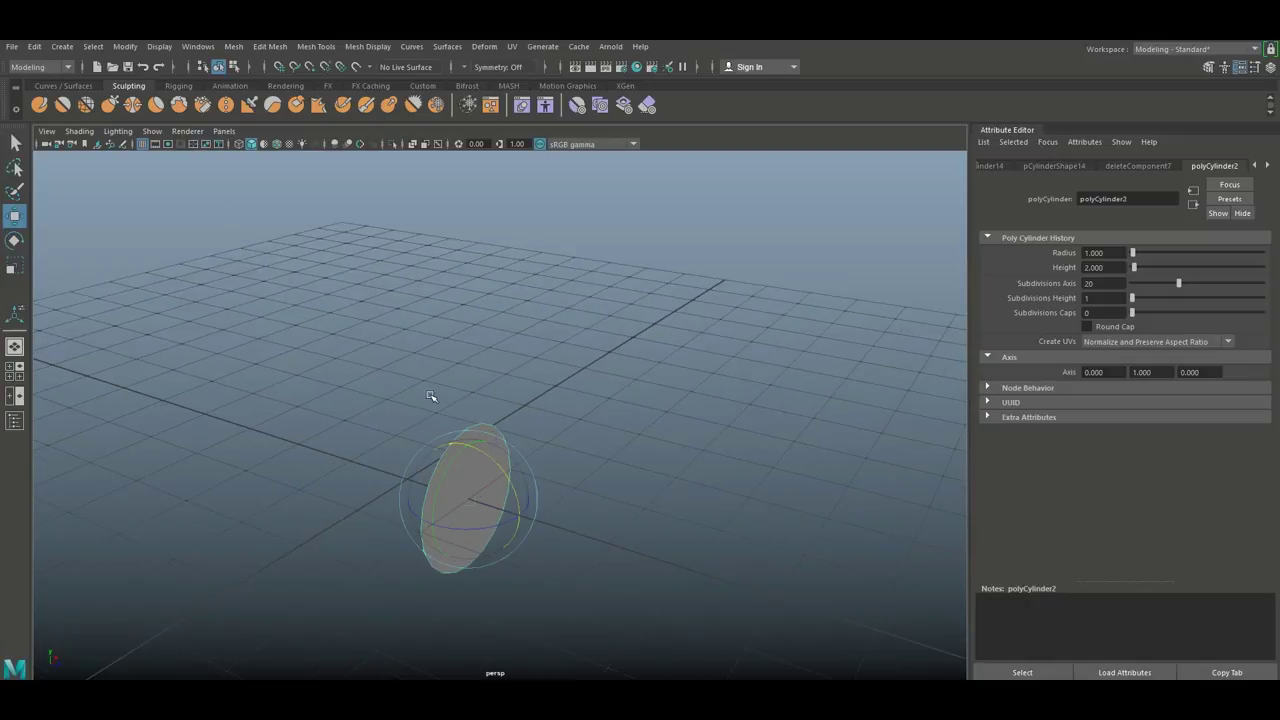
alt+drag(616, 540, 683, 552)
- Move the disc to the left along the X axis
scroll(689, 565, down, 5)
alt+middle_drag(689, 566, 566, 552)
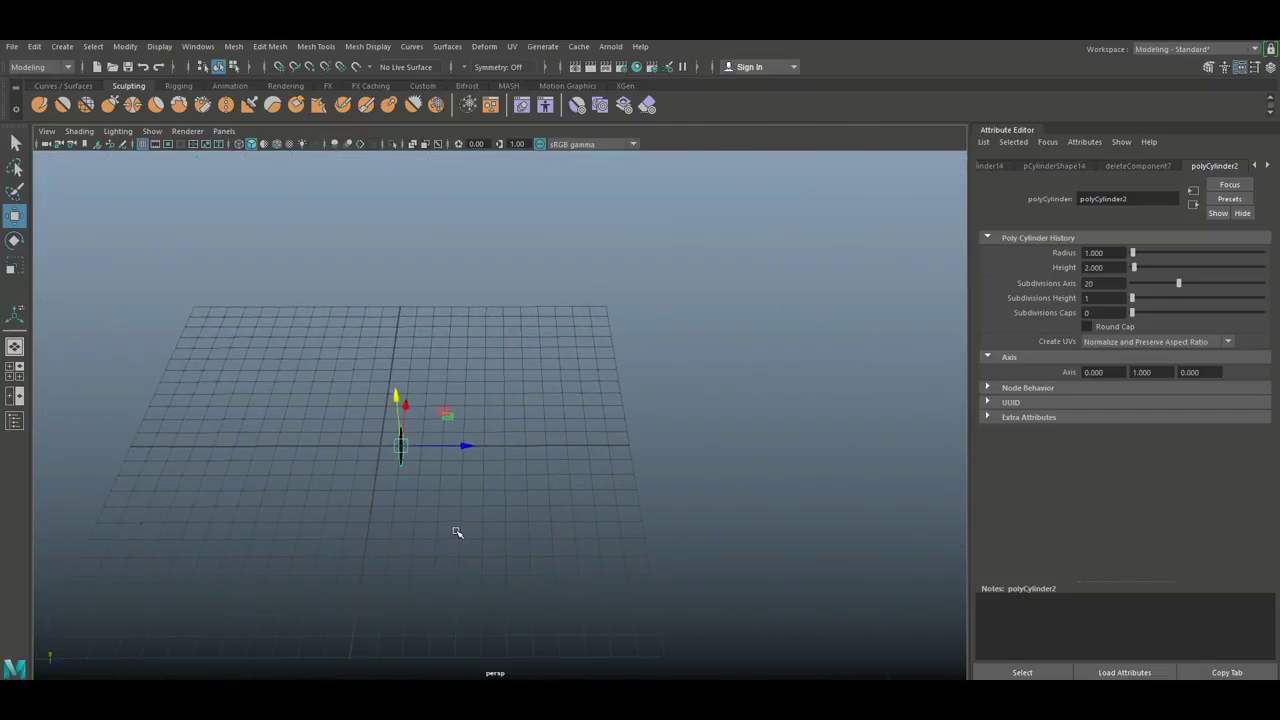
drag(465, 450, 203, 527)
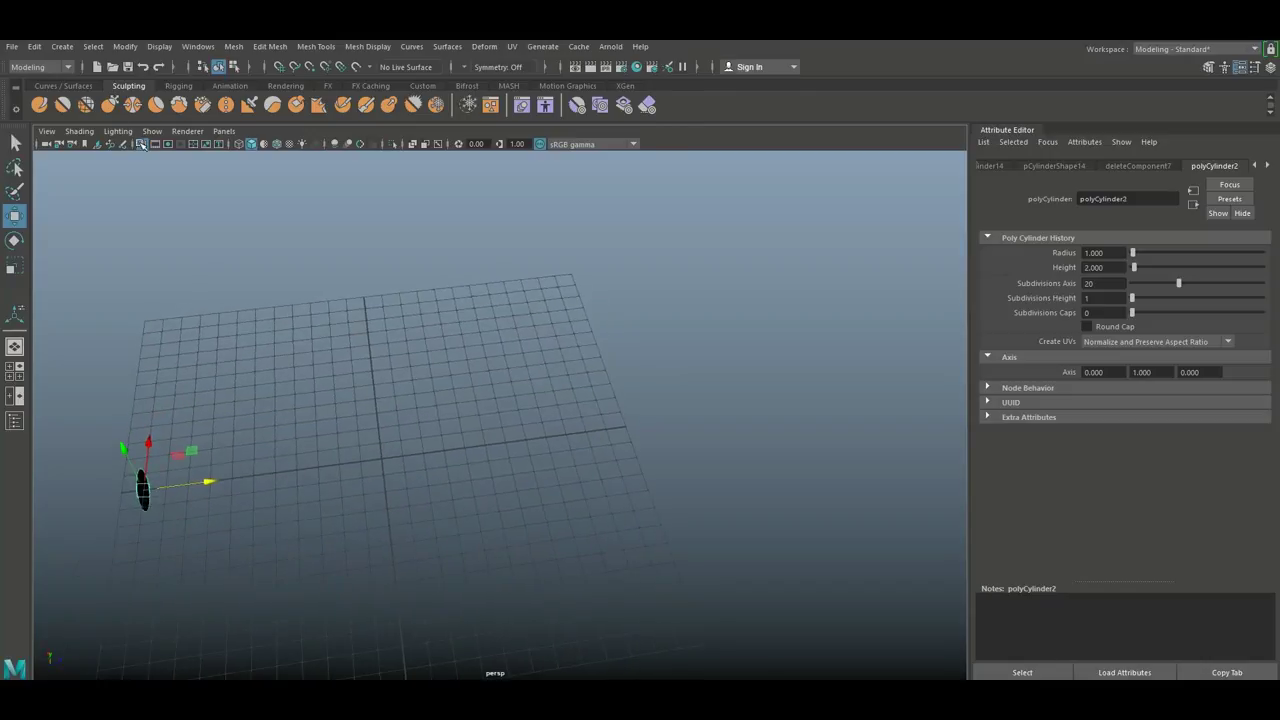
- Activate the CV Curve Tool and switch to the four-view layout
click(62, 46)
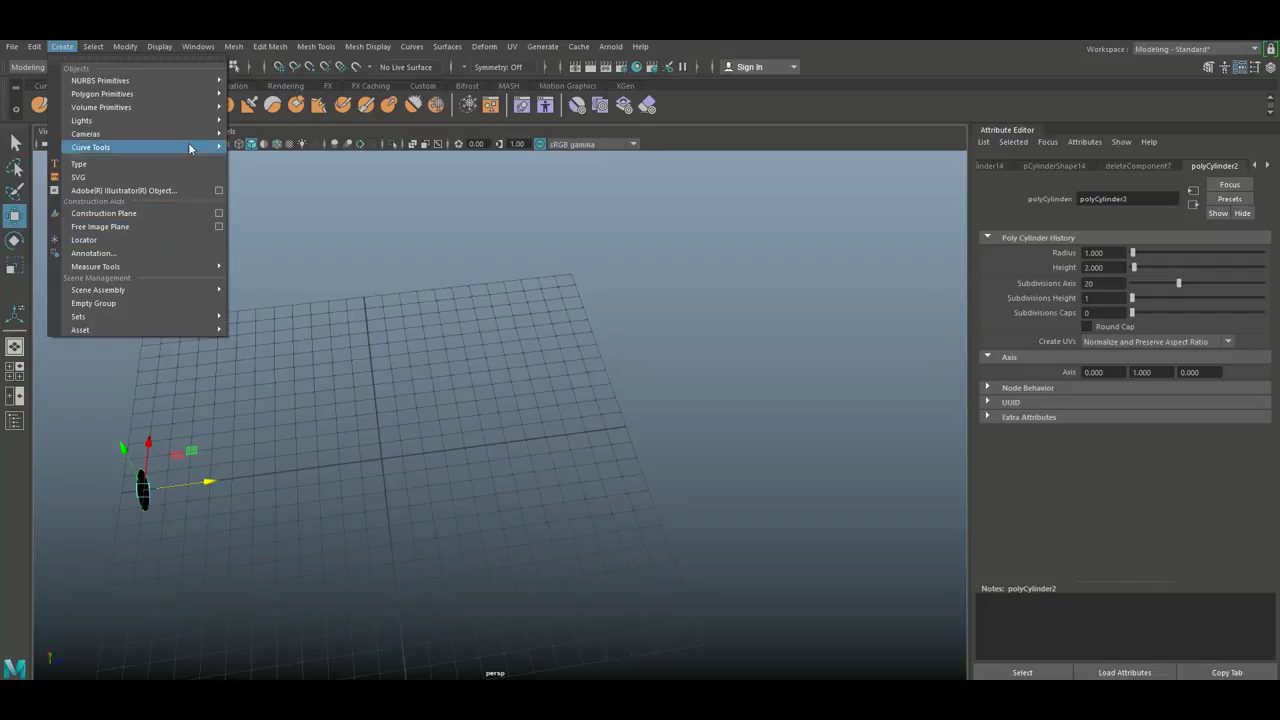
mouse_move(182, 104)
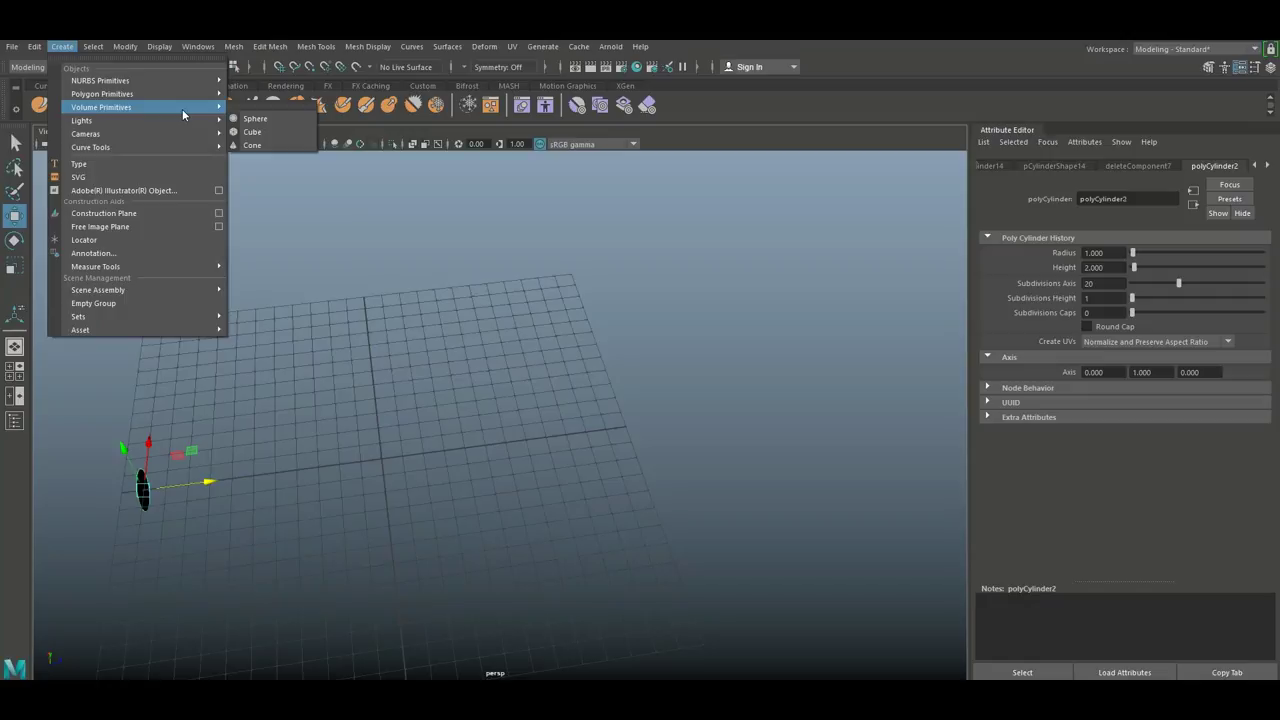
click(64, 48)
click(65, 50)
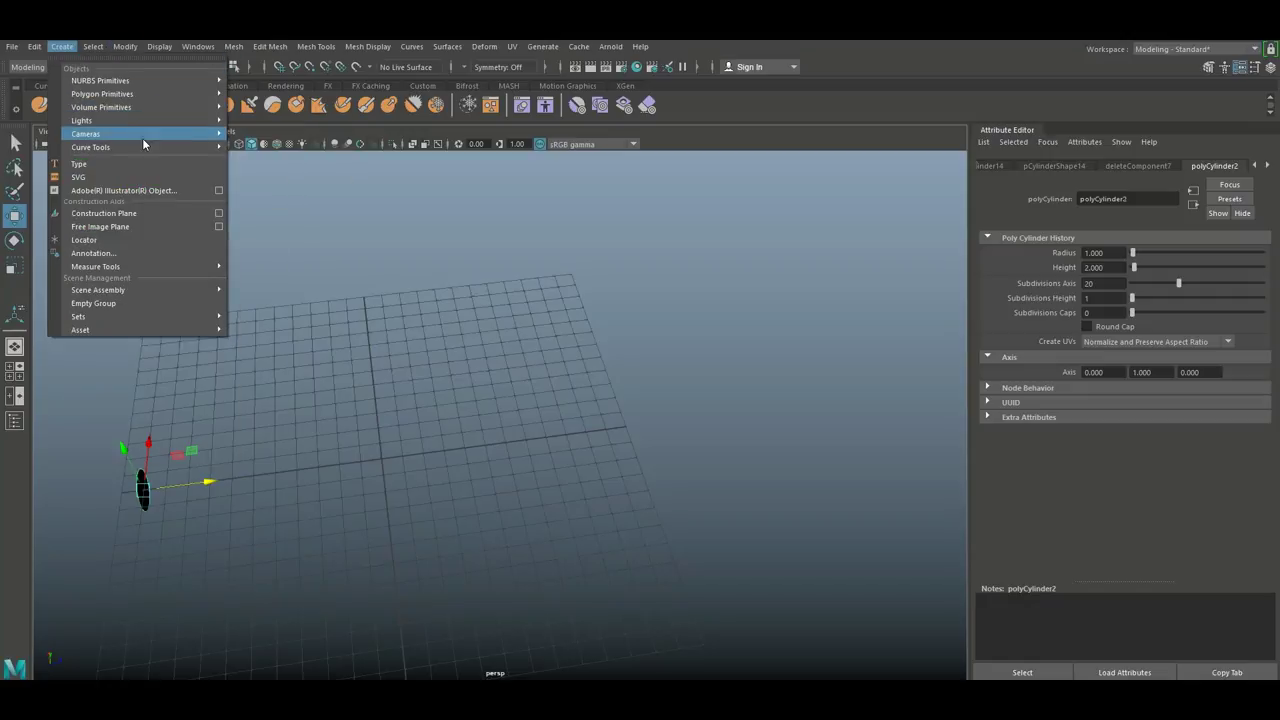
mouse_move(158, 148)
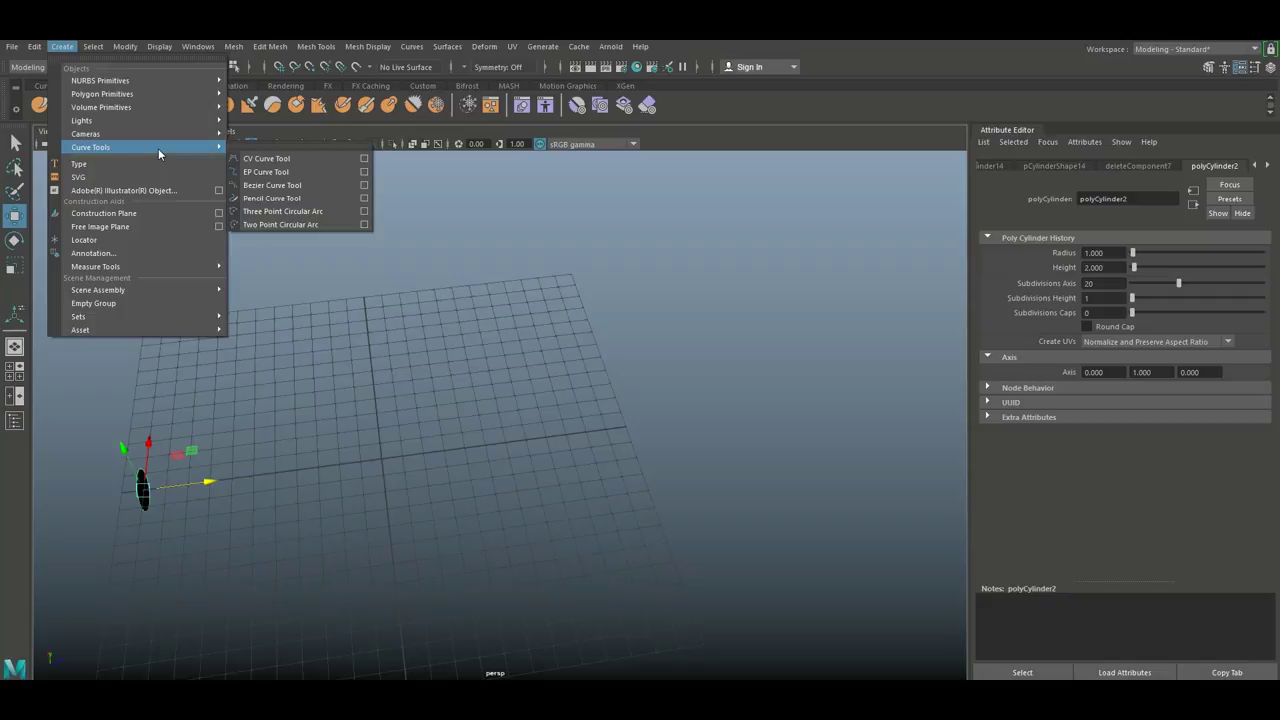
click(292, 156)
click(20, 375)
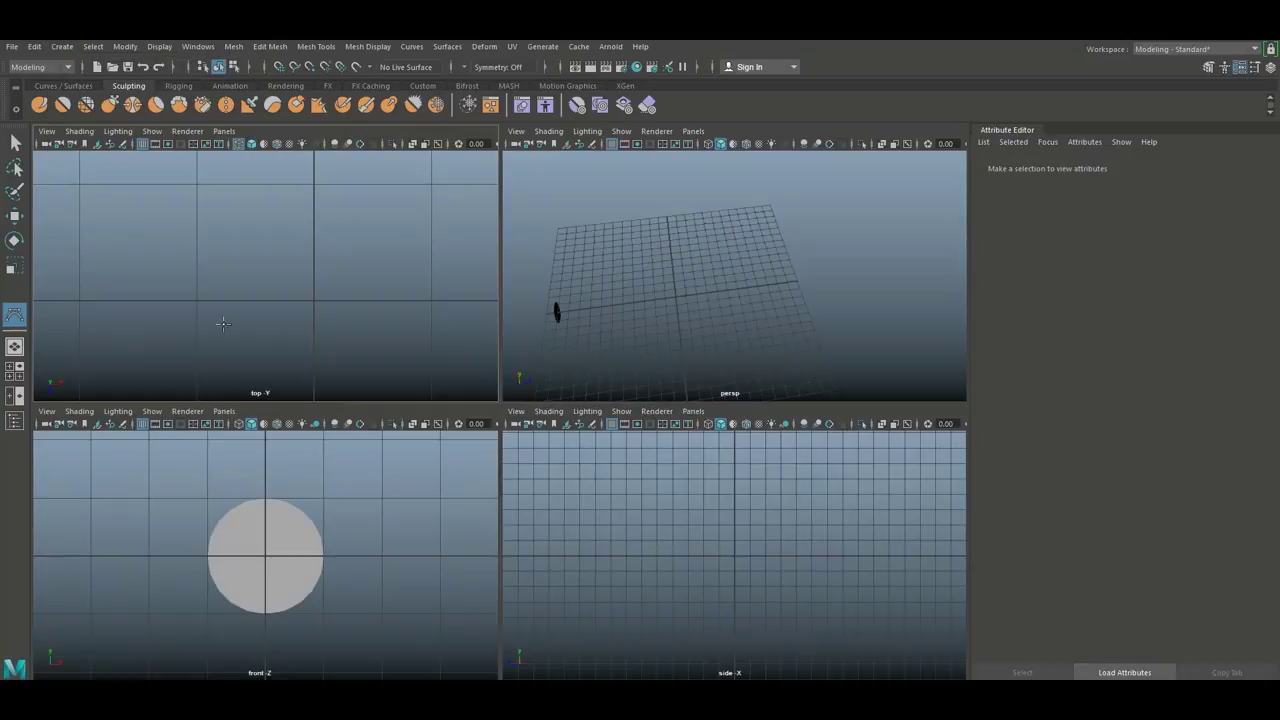
key(space)
scroll(399, 336, down, 5)
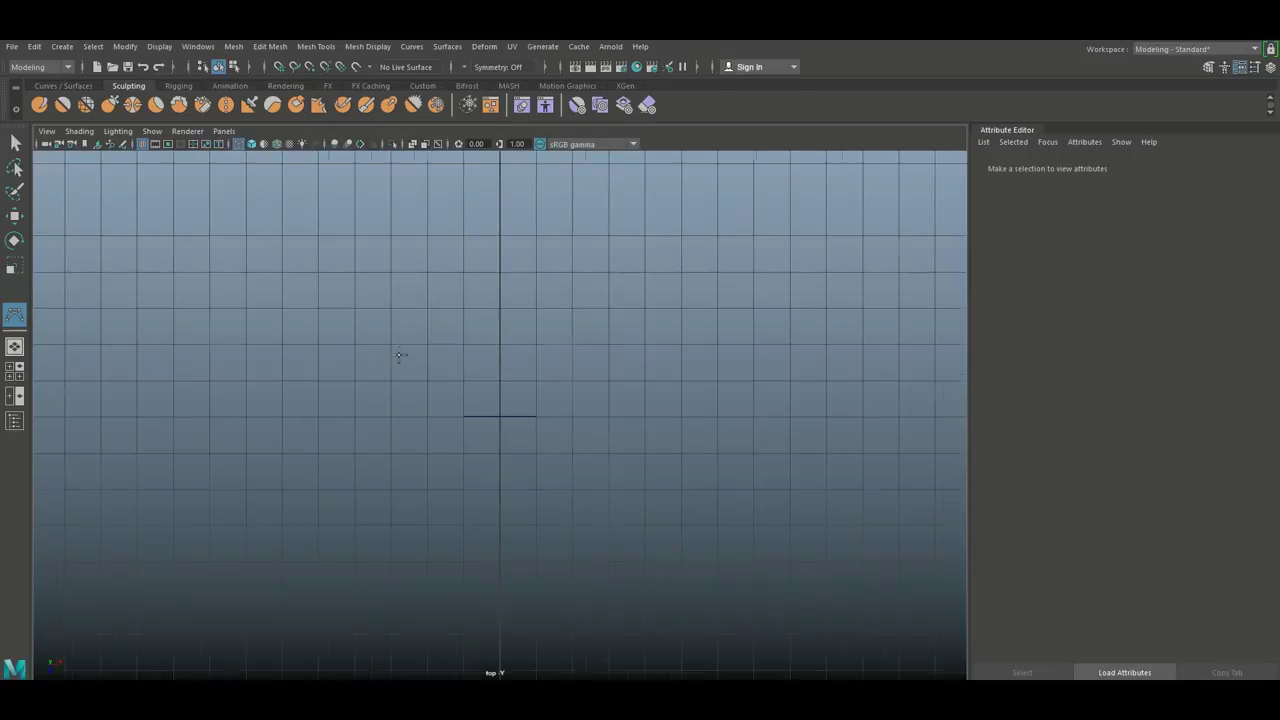
scroll(425, 405, down, 4)
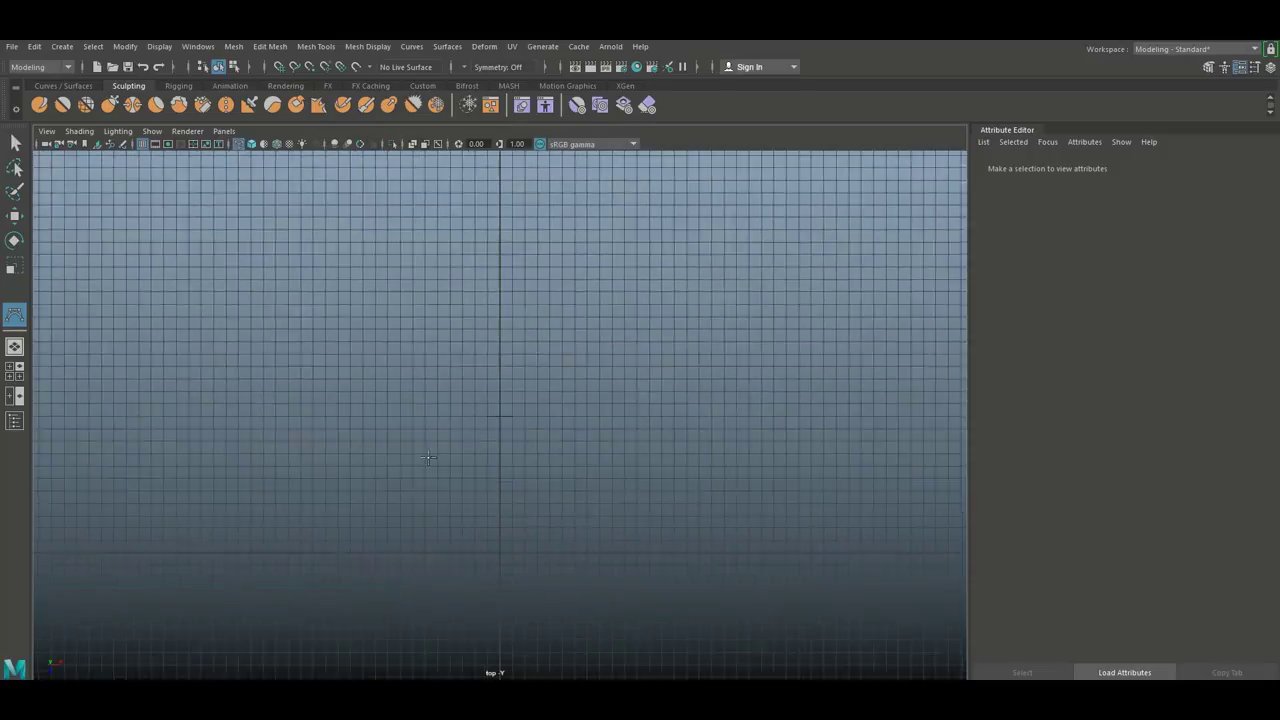
scroll(432, 472, up, 2)
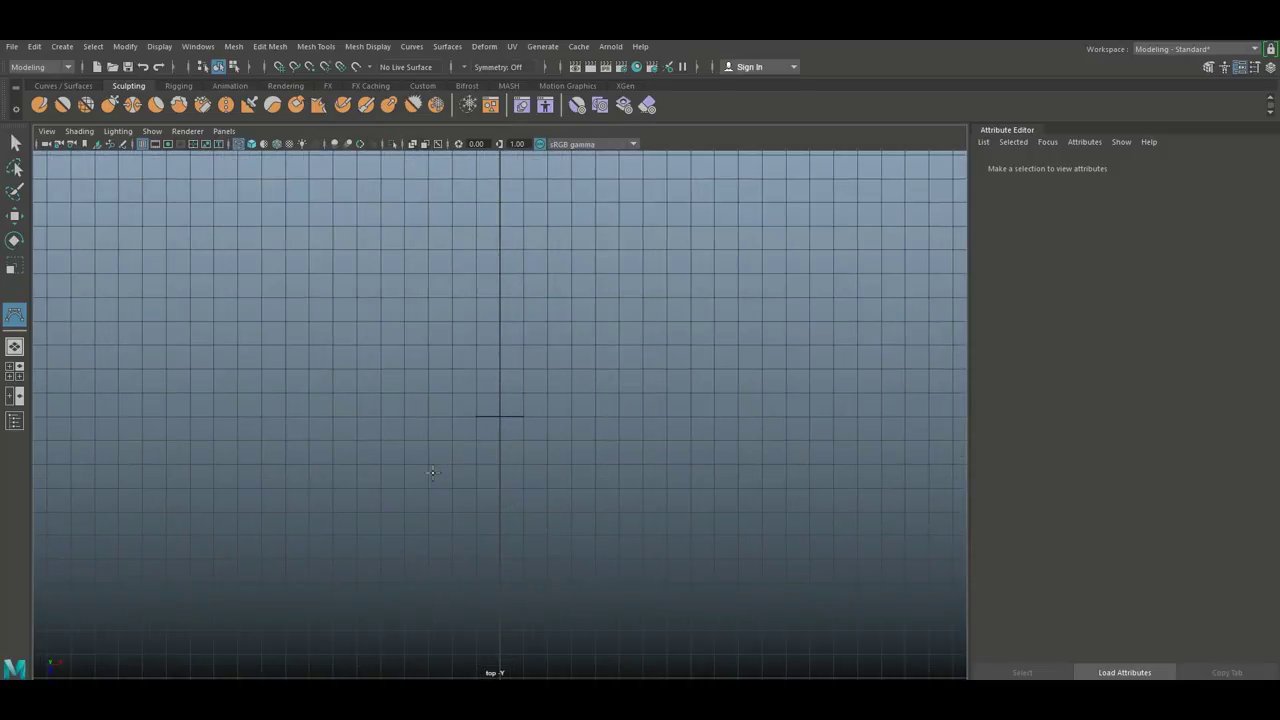
click(14, 347)
key(space)
alt+drag(419, 350, 628, 358)
scroll(620, 380, up, 6)
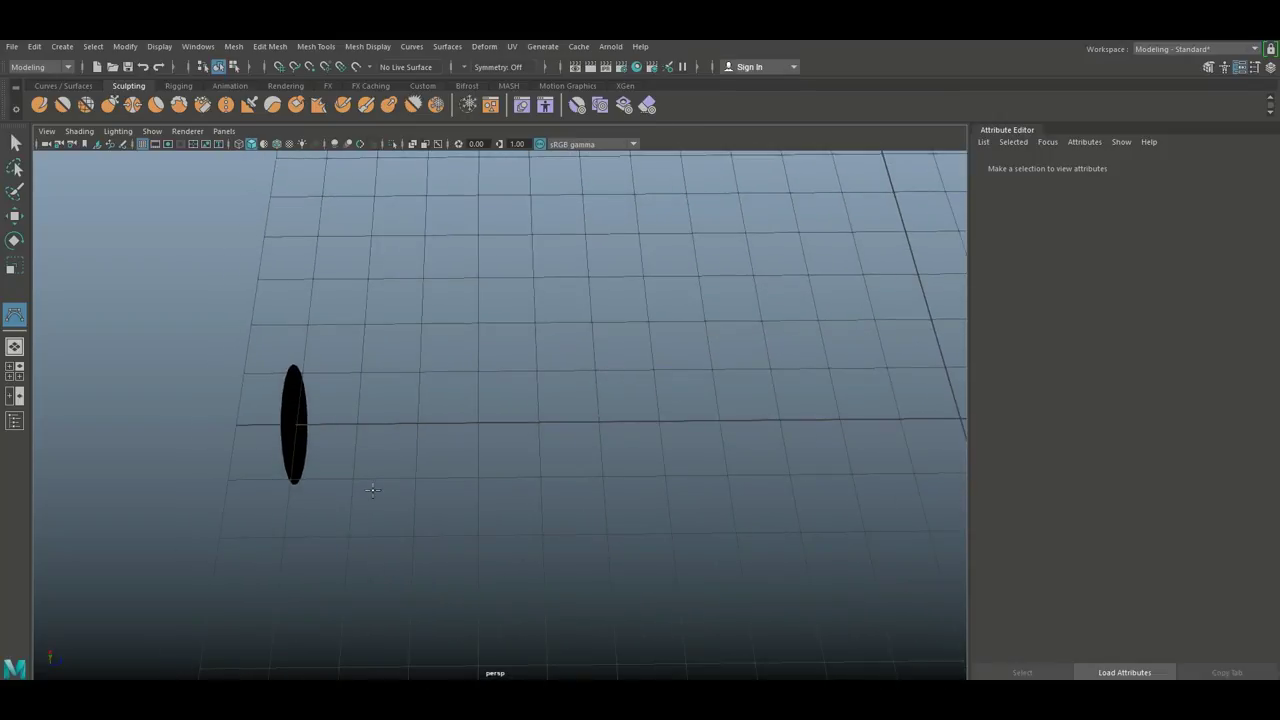
key(x)
click(357, 424)
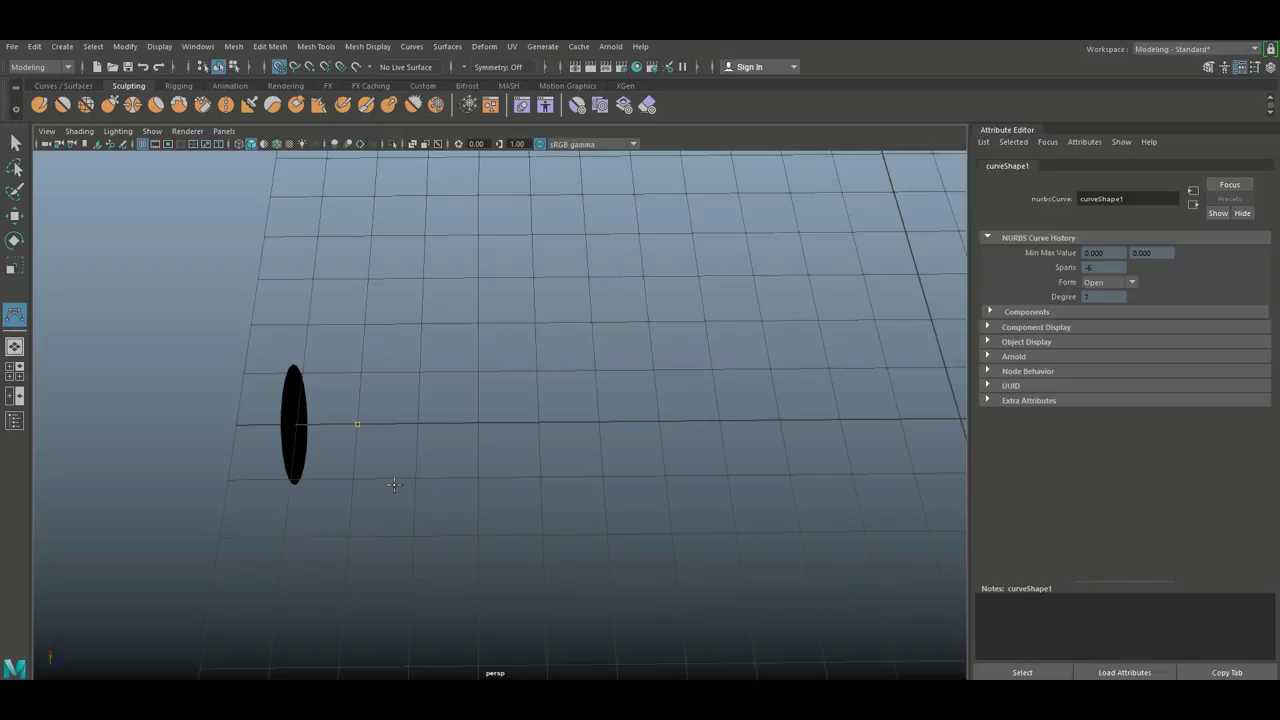
click(477, 422)
click(597, 421)
click(663, 405)
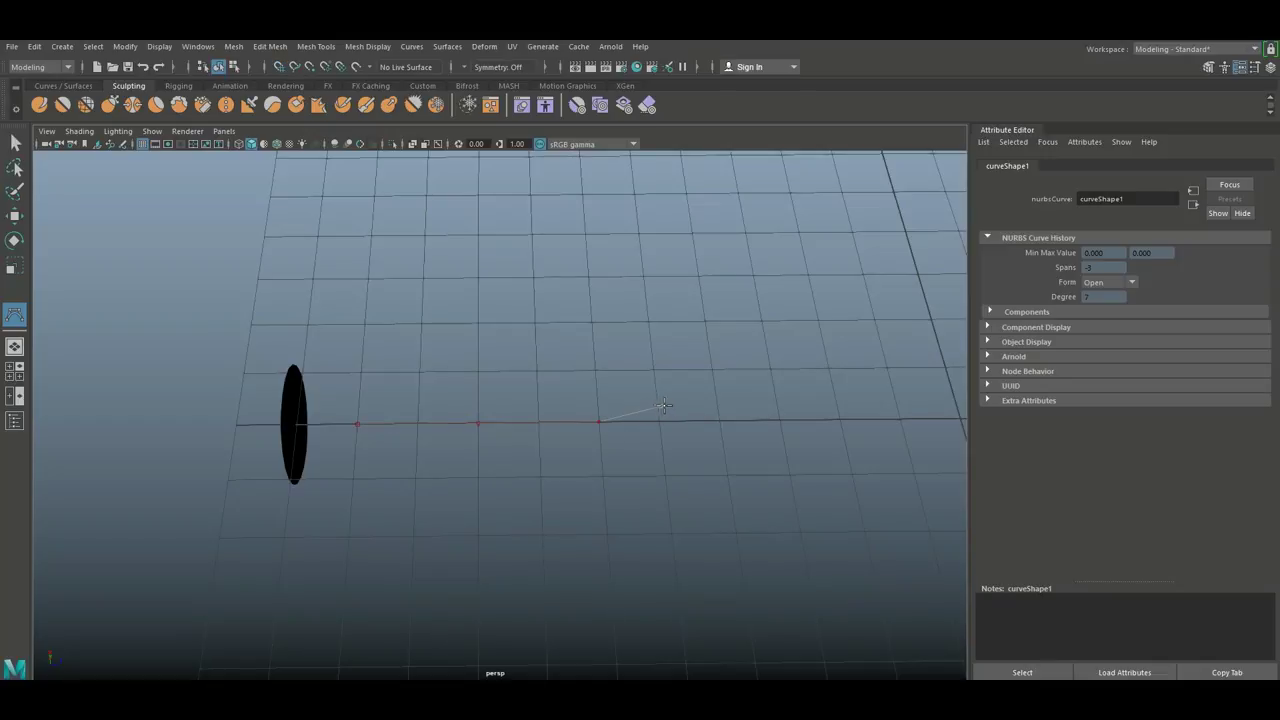
click(738, 371)
click(785, 324)
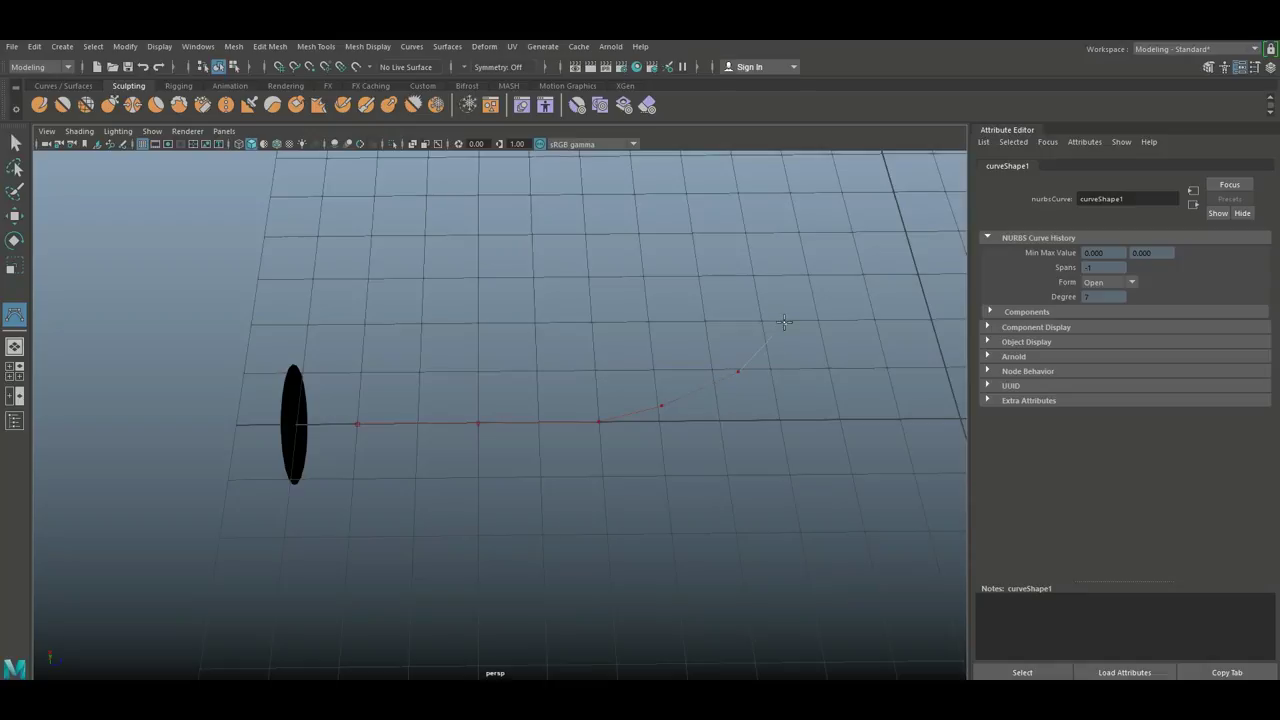
click(827, 262)
click(865, 175)
key(w)
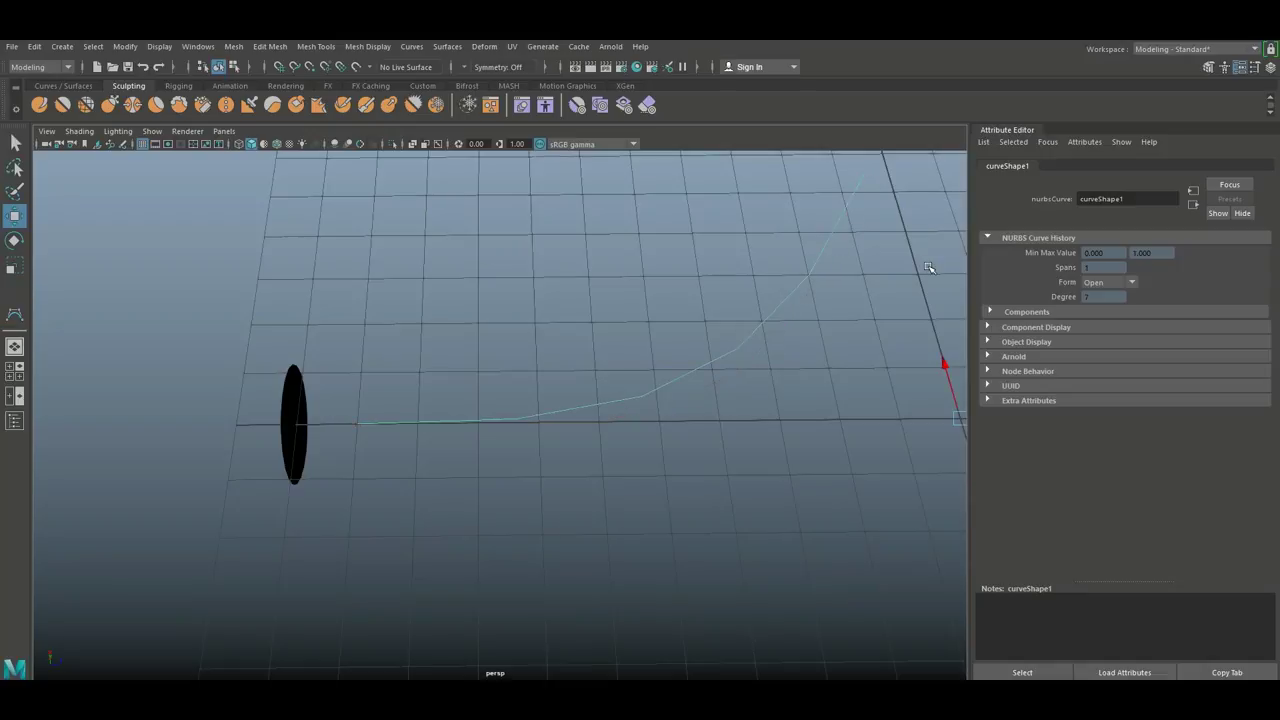
alt+drag(583, 500, 577, 537)
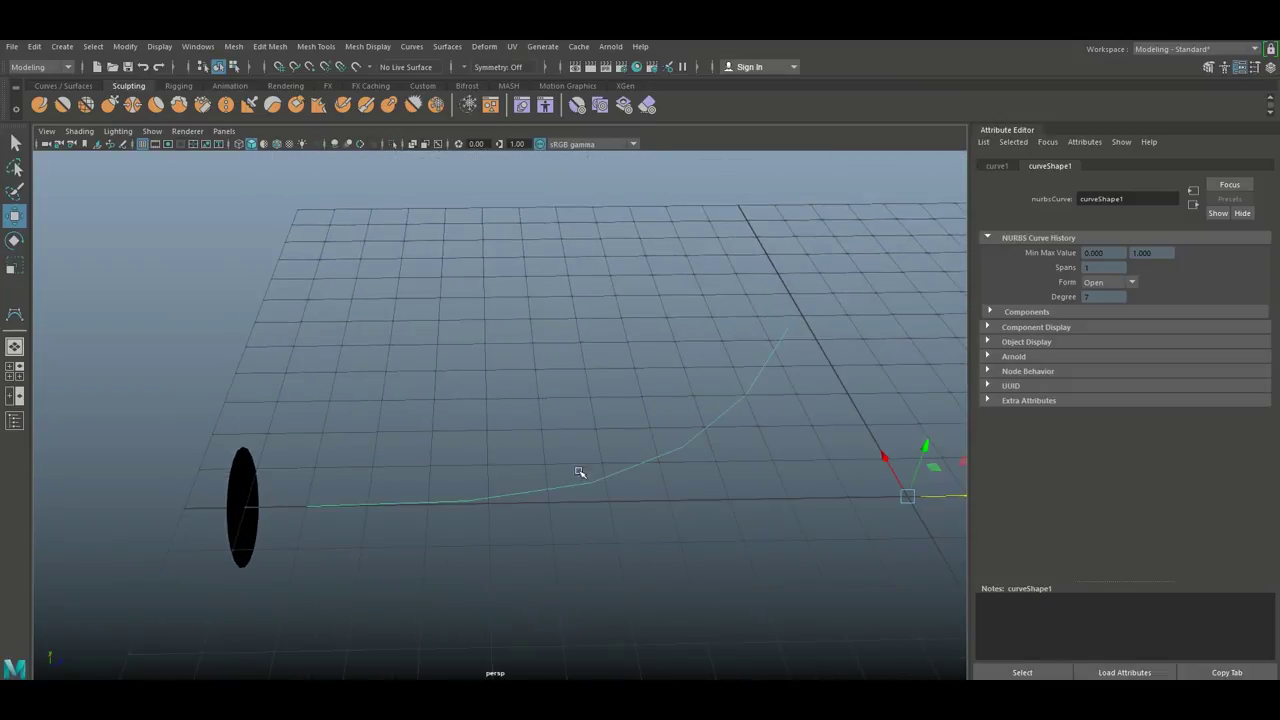
key(Delete)
scroll(589, 471, down, 2)
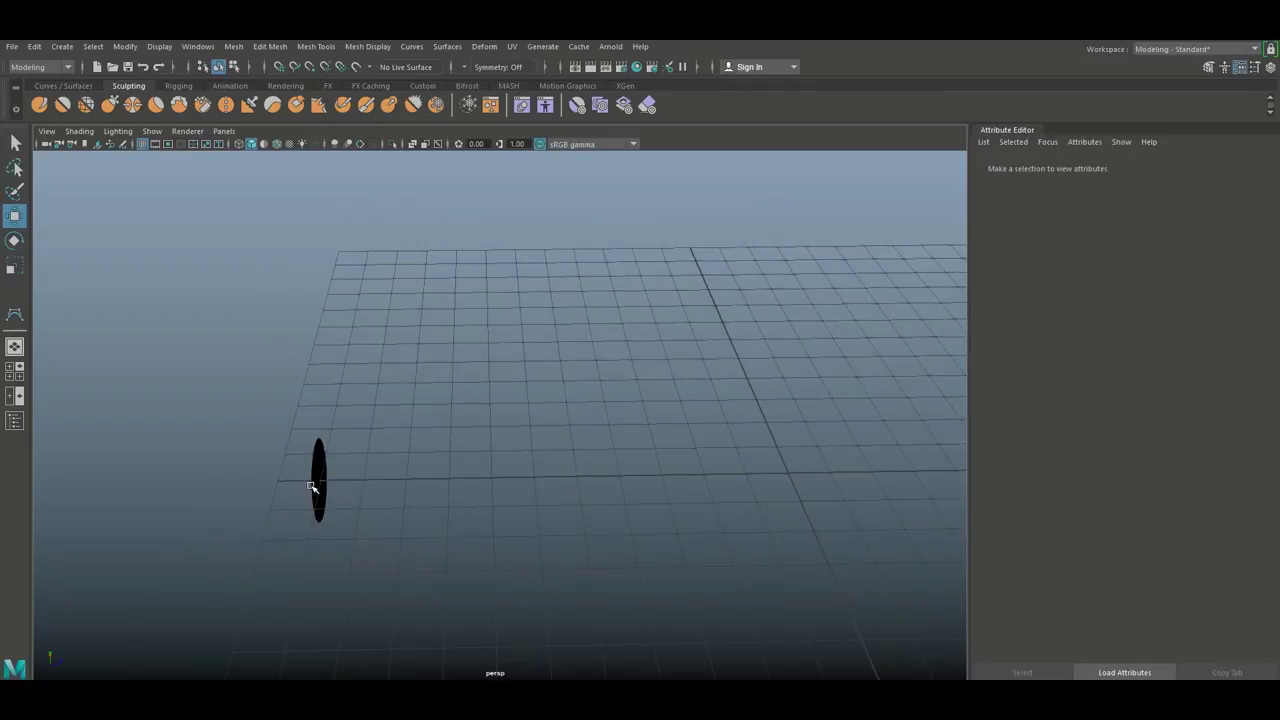
- Delete the disc and hide the Attribute Editor, leaving only the grid
right_drag(310, 486, 375, 323)
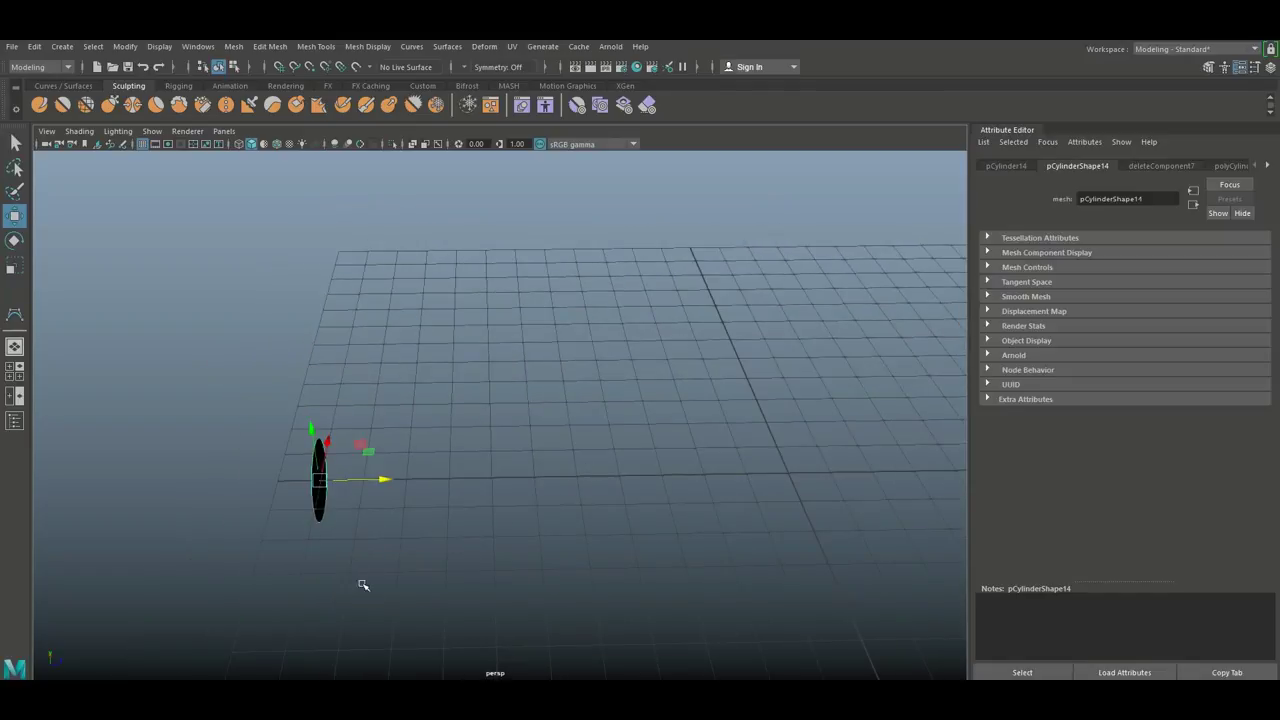
key(Delete)
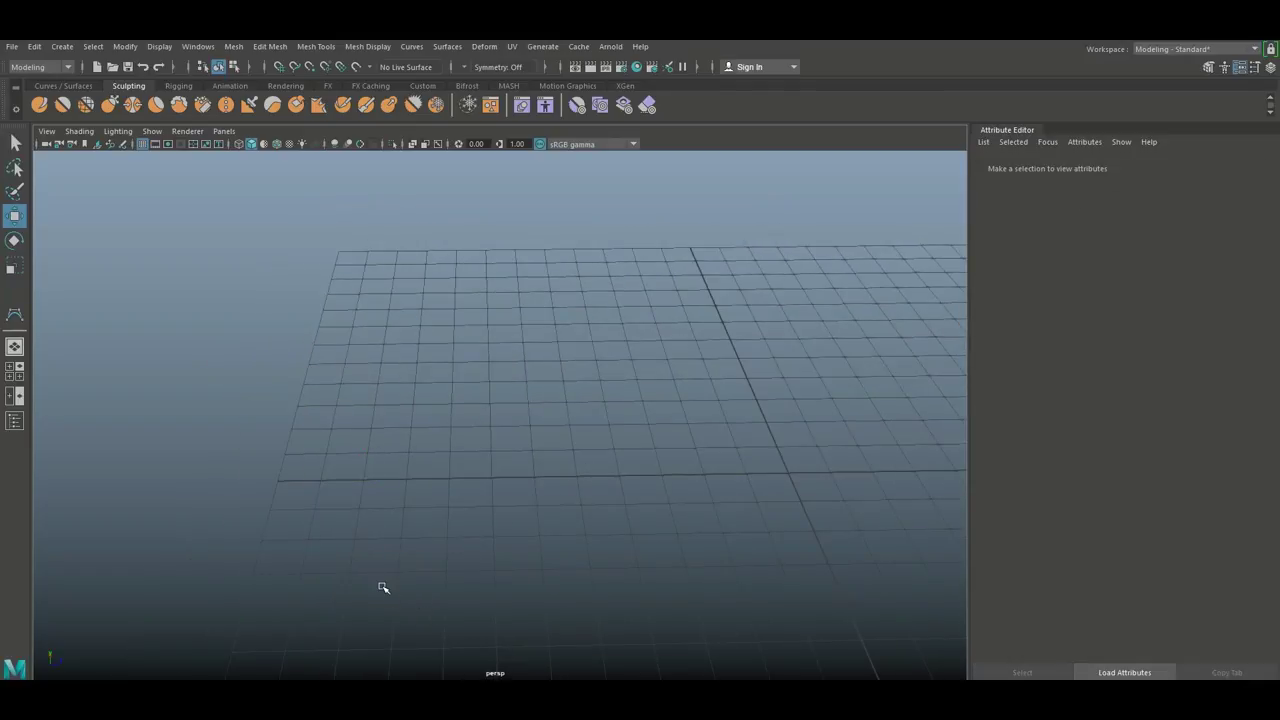
scroll(441, 572, down, 3)
alt+drag(526, 580, 657, 534)
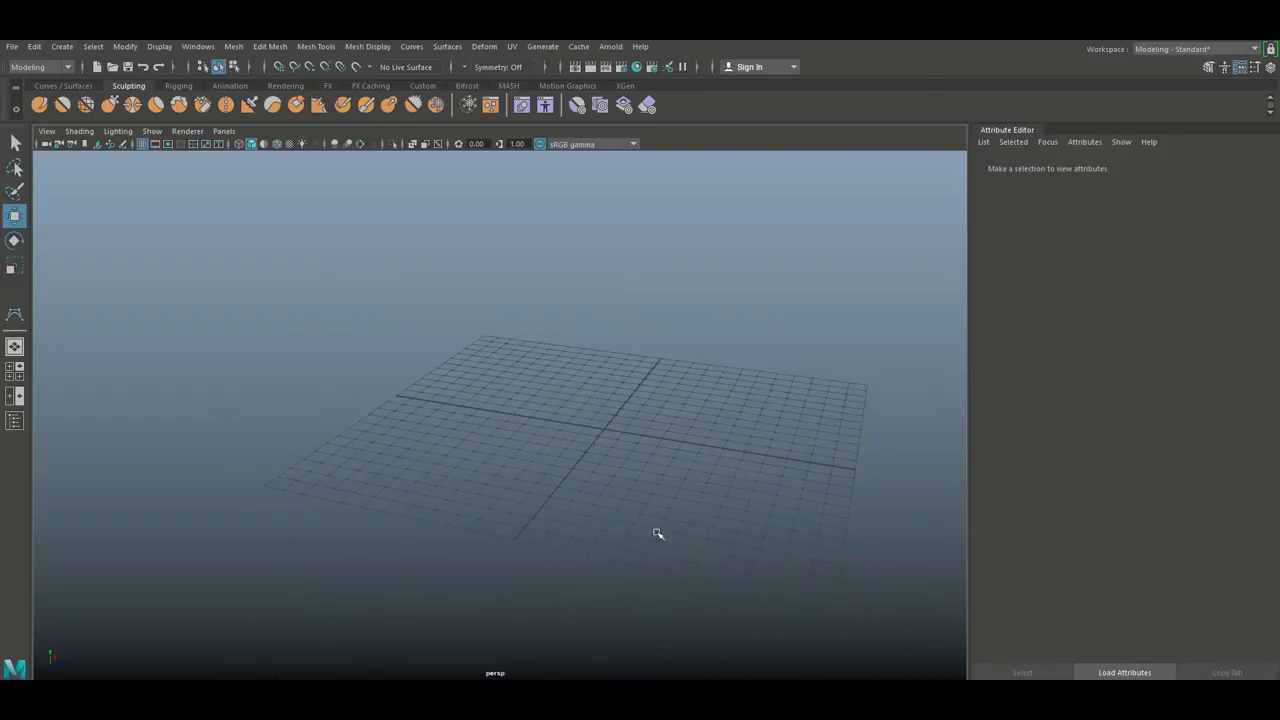
click(1239, 67)
alt+drag(597, 374, 440, 380)
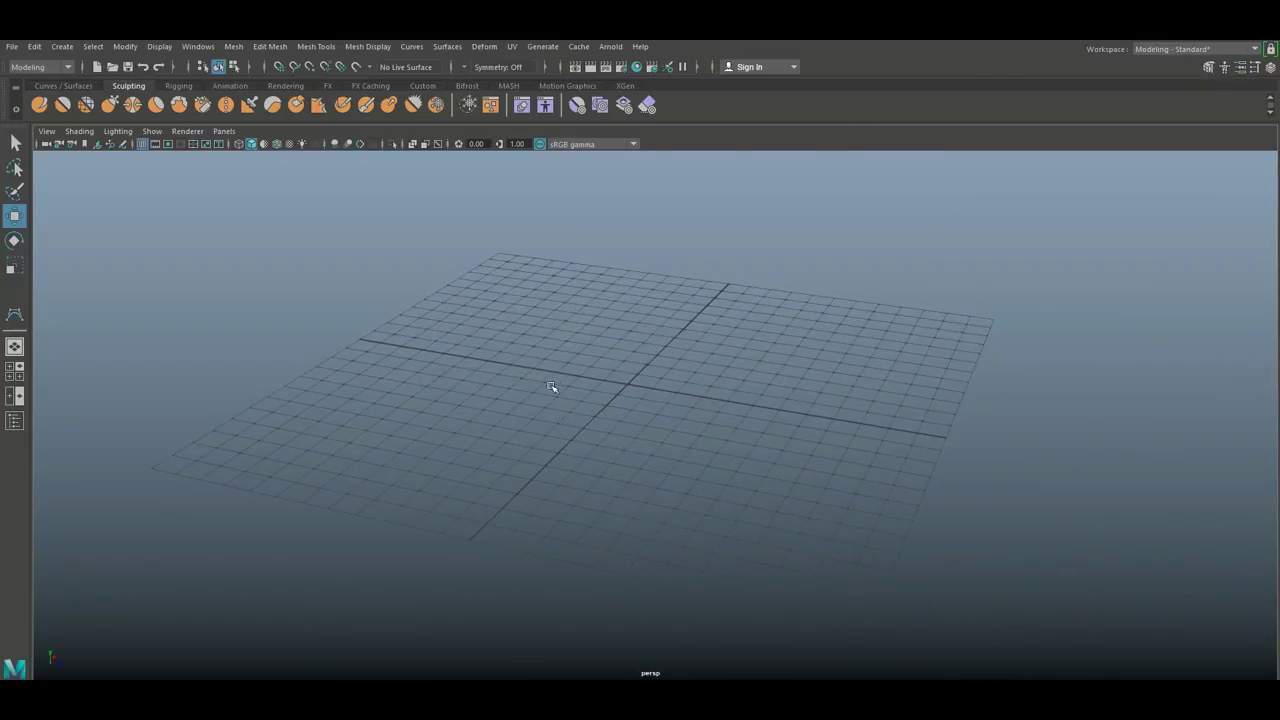
- Create a new polygon cylinder from the hotbox's Create menu
key(space)
click(450, 336)
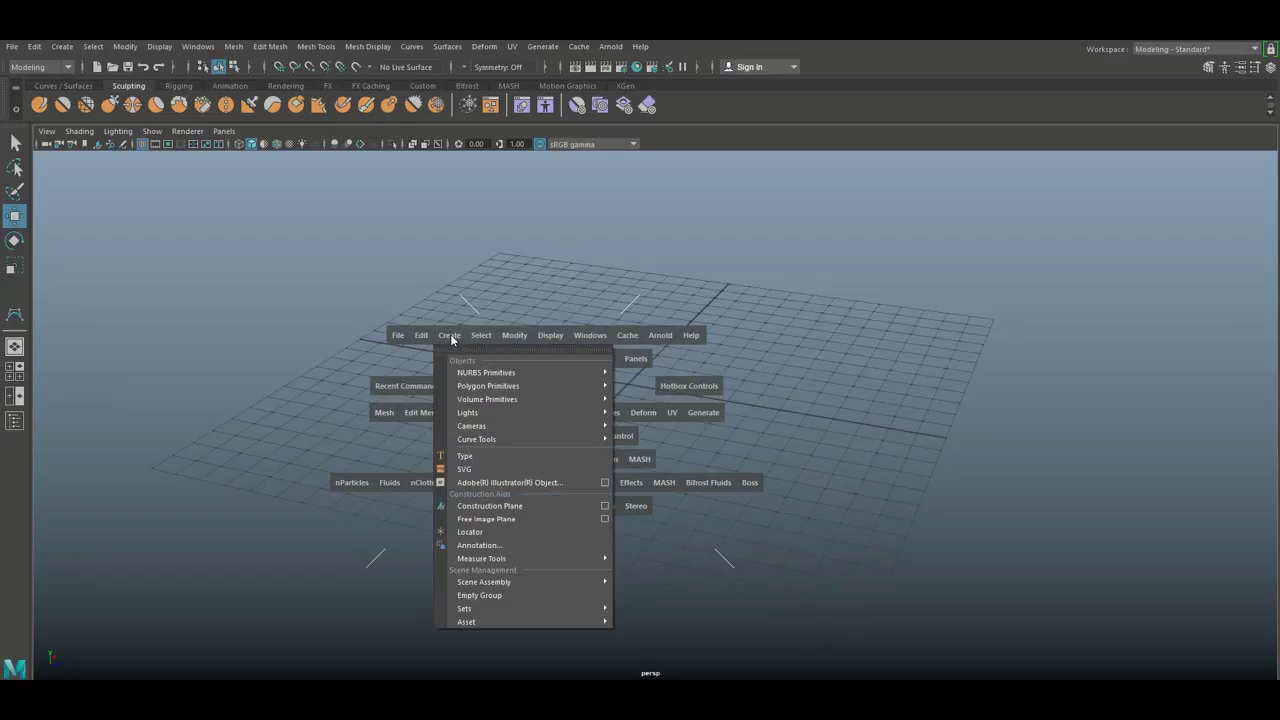
mouse_move(540, 390)
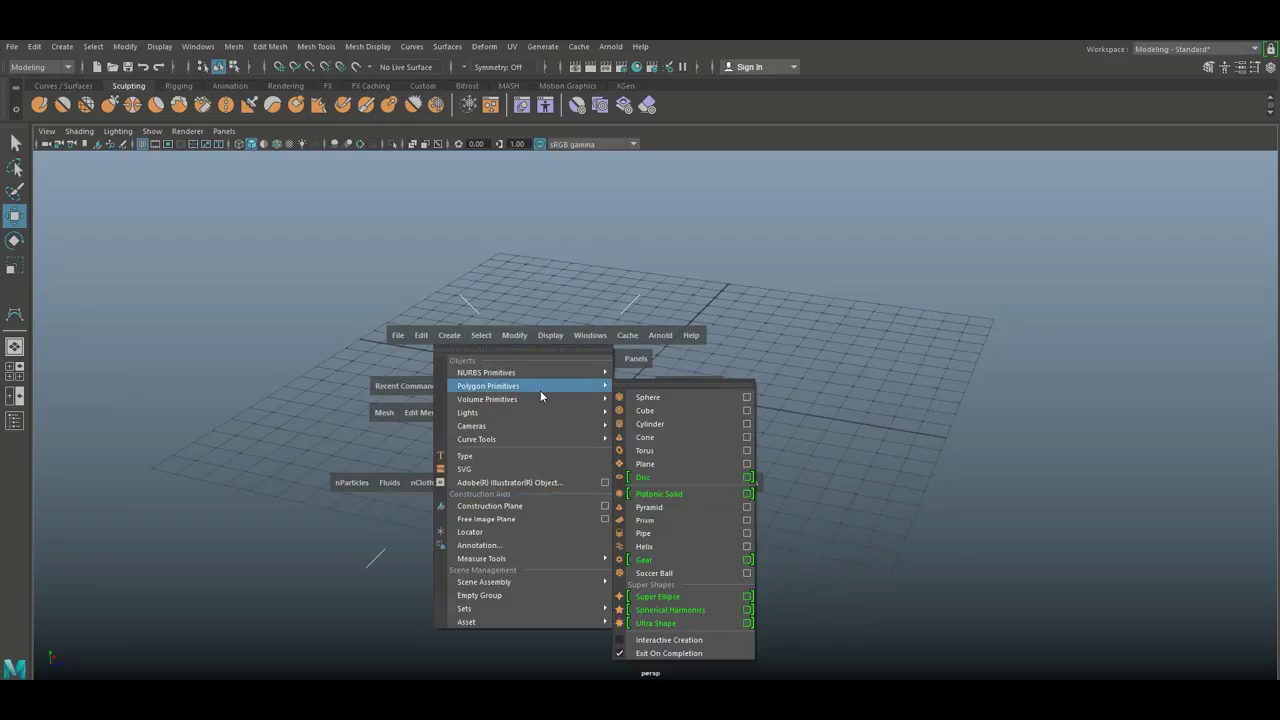
click(670, 427)
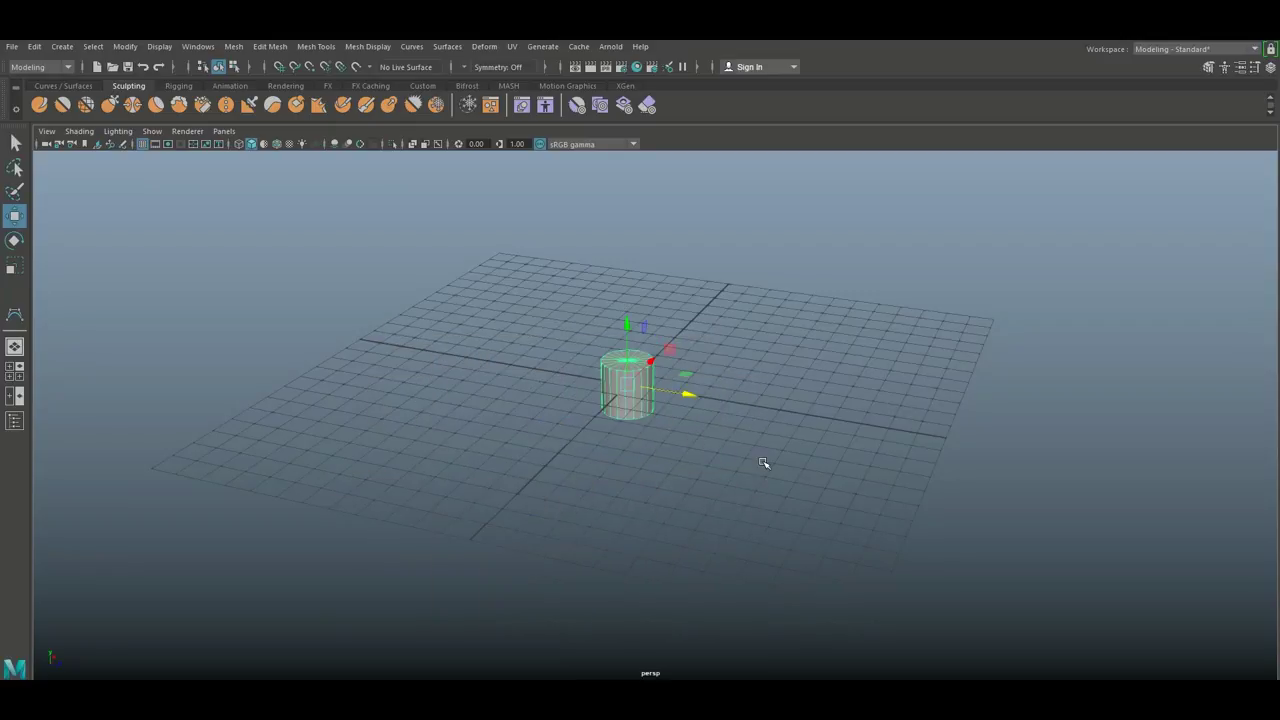
scroll(763, 461, up, 3)
- Rotate the cylinder onto its side and open its Attribute Editor
key(e)
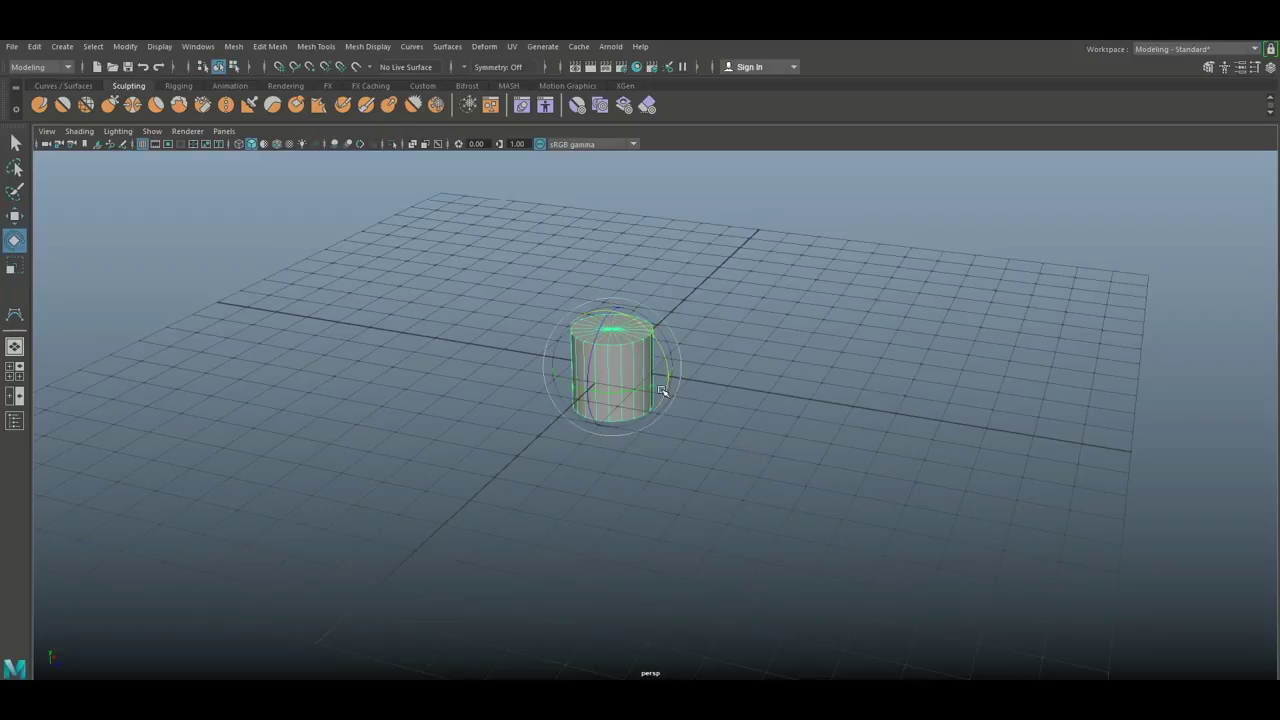
drag(632, 318, 700, 403)
scroll(732, 447, up, 2)
mouse_move(732, 472)
alt+mouse_down()
mouse_move(709, 463)
mouse_move(723, 471)
alt+mouse_up()
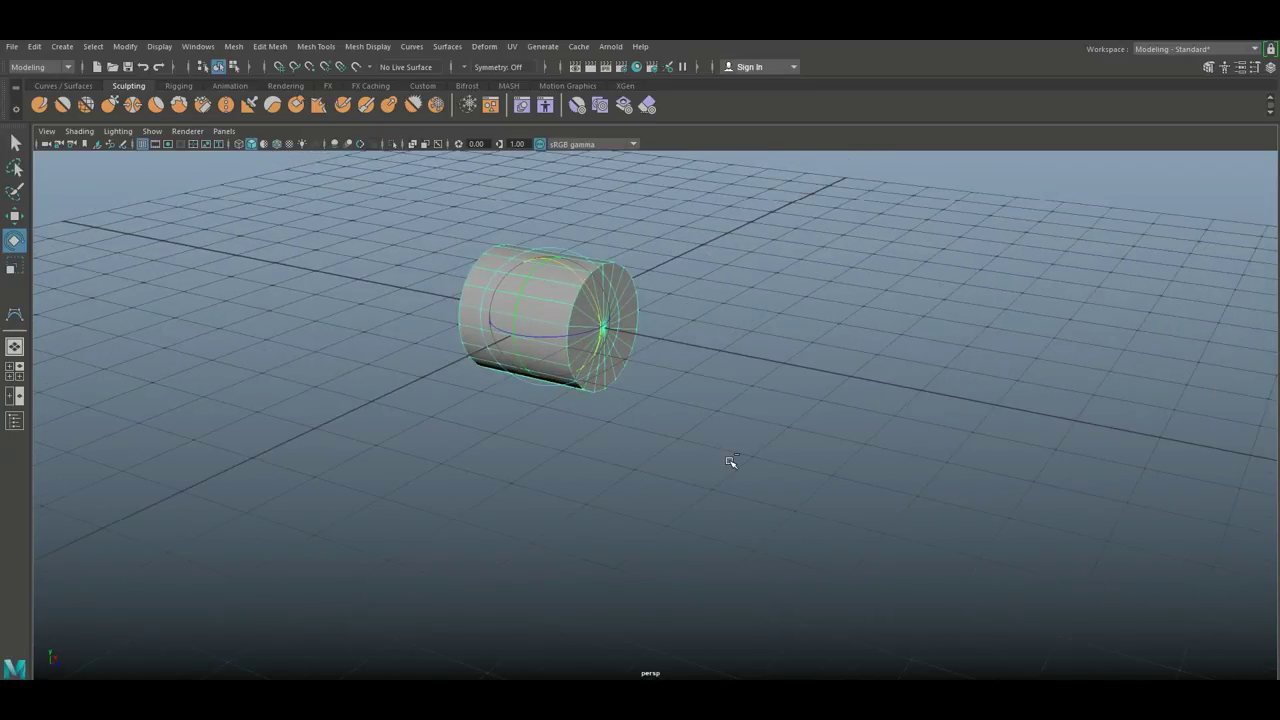
key(ctrl+a)
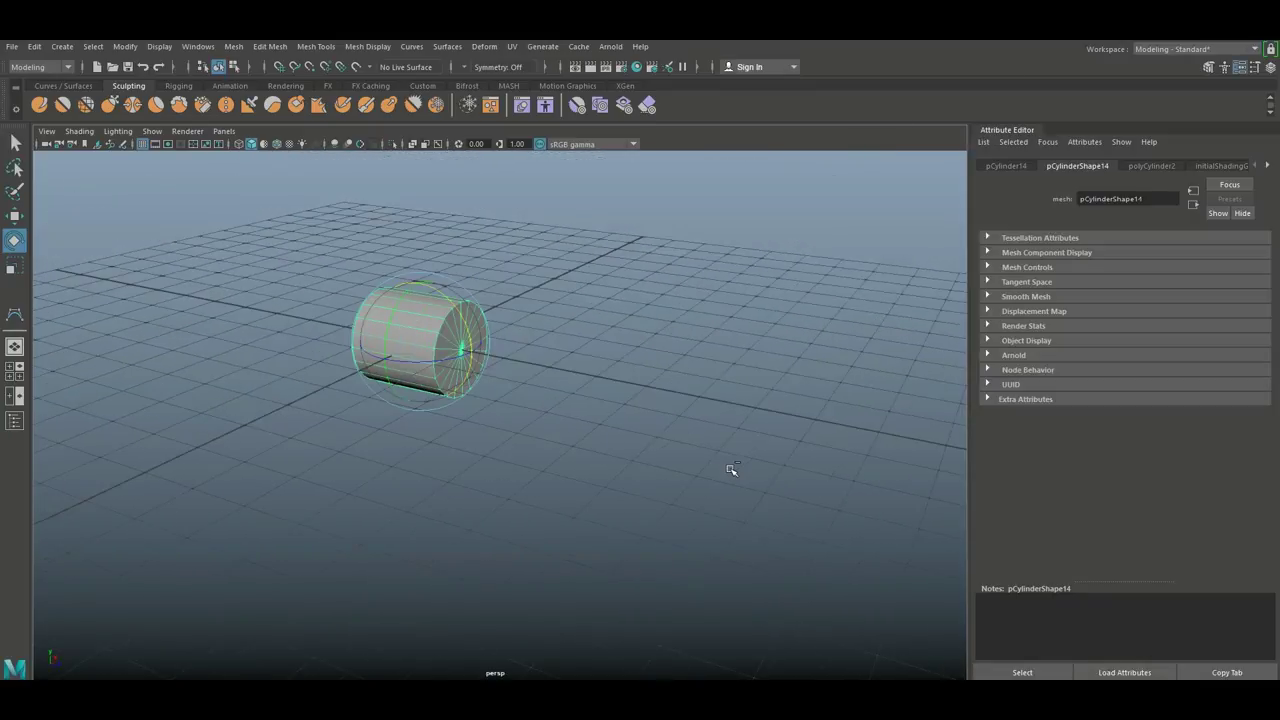
- Set polyCylinder2 cap subdivisions to 0 and delete the side faces, leaving a disc
click(1152, 166)
double_click(1101, 313)
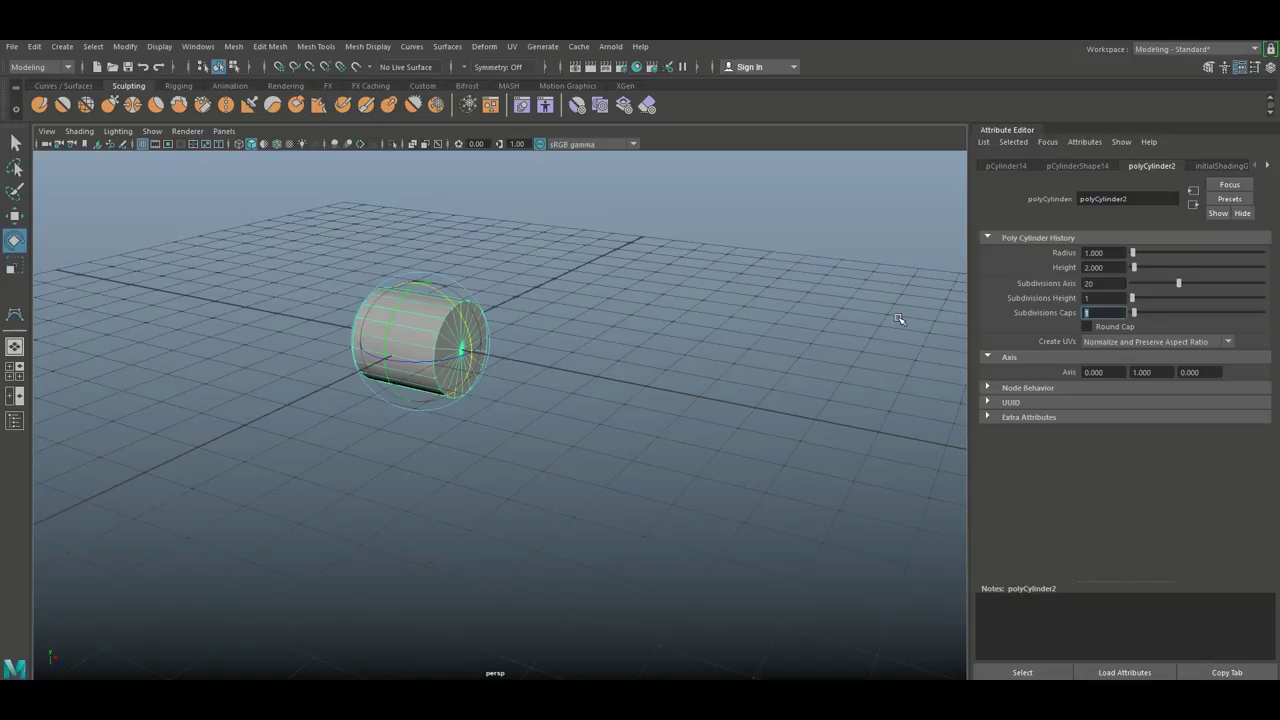
text(0)
key(Return)
alt+drag(590, 433, 650, 445)
right_drag(536, 342, 536, 379)
drag(390, 283, 526, 499)
key(Delete)
- Centre the disc's pivot and slide the disc along its Z axis
alt+drag(605, 497, 547, 355)
right_drag(516, 347, 562, 313)
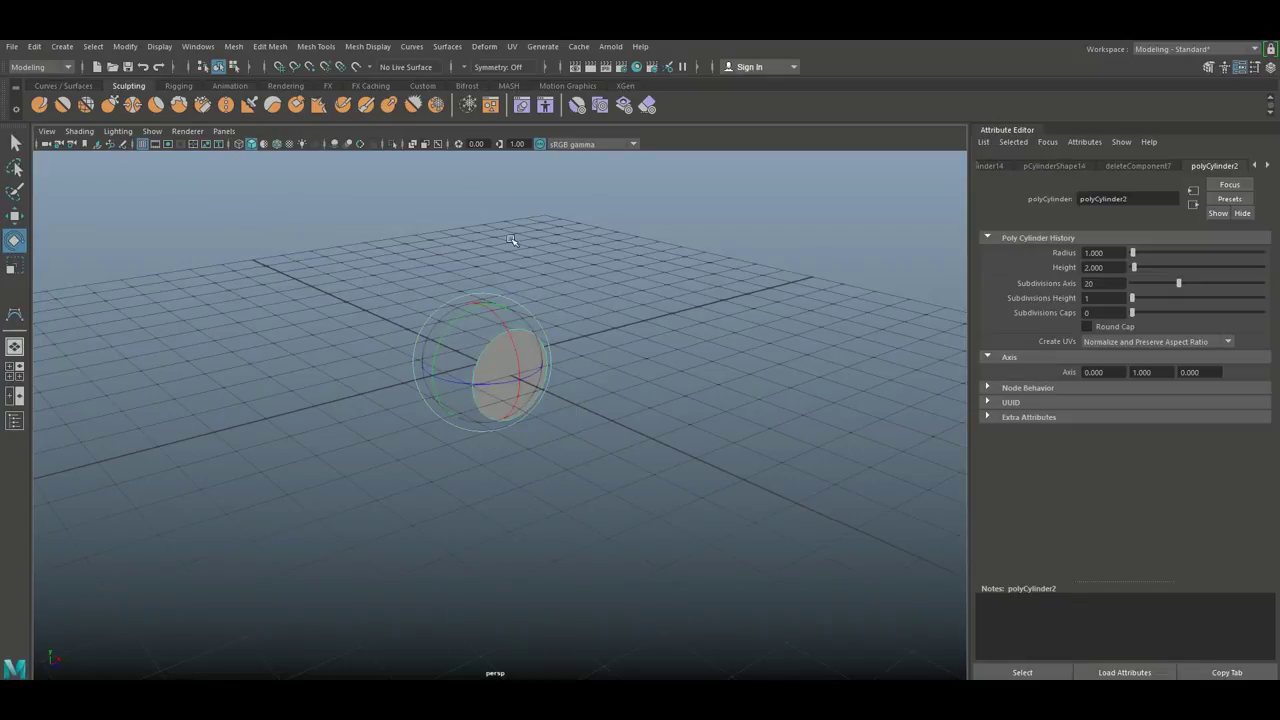
click(125, 46)
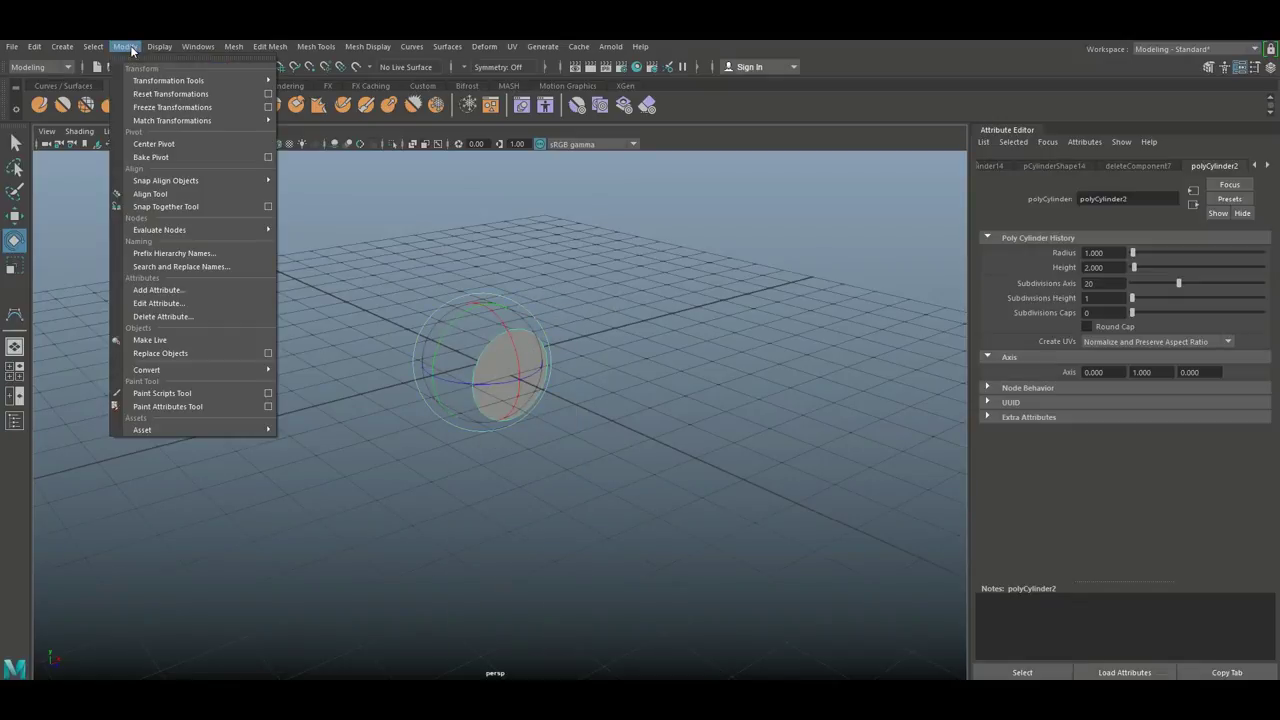
click(186, 146)
key(w)
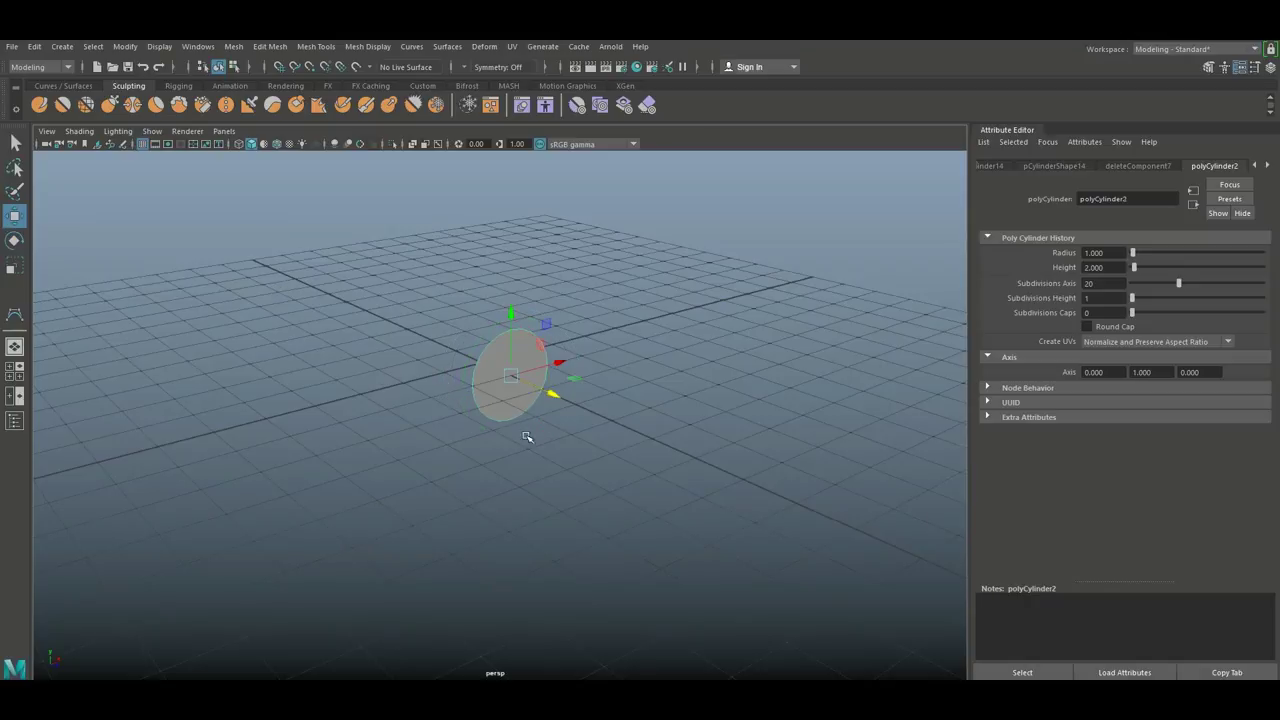
drag(558, 397, 625, 425)
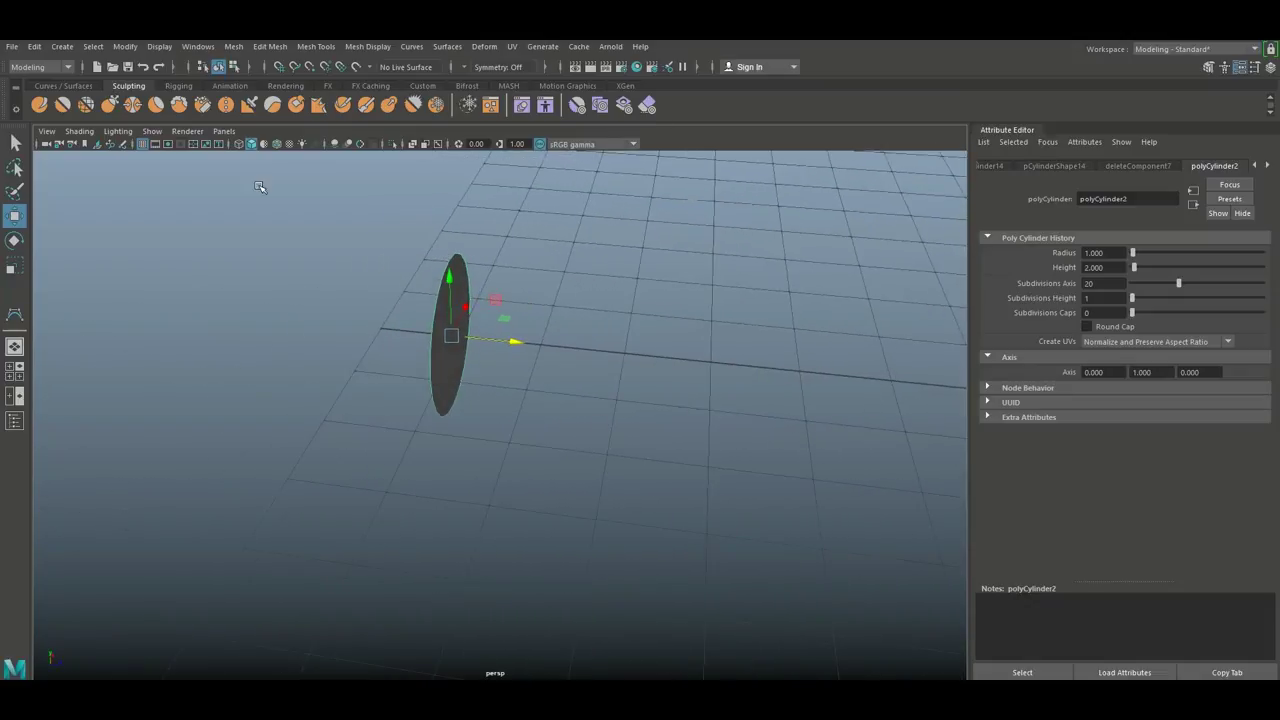
- Activate the CV Curve Tool and maximise the perspective view around the disc
click(62, 47)
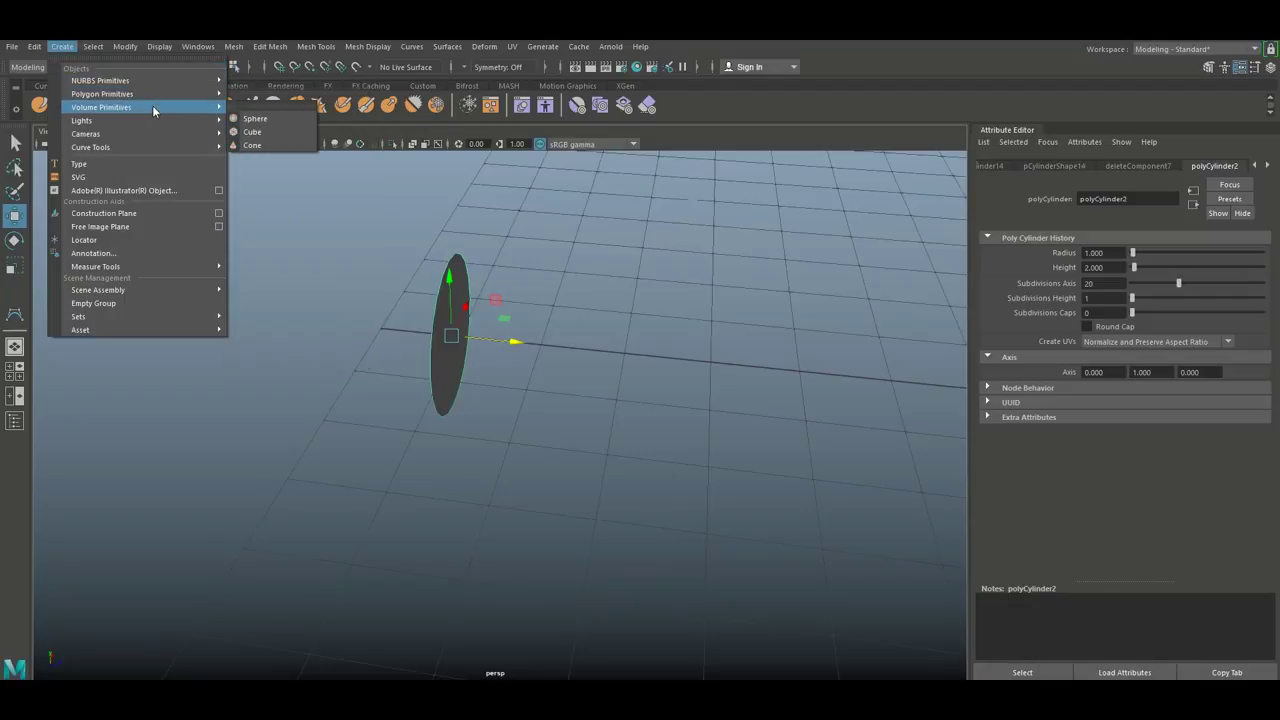
mouse_move(149, 120)
mouse_move(161, 155)
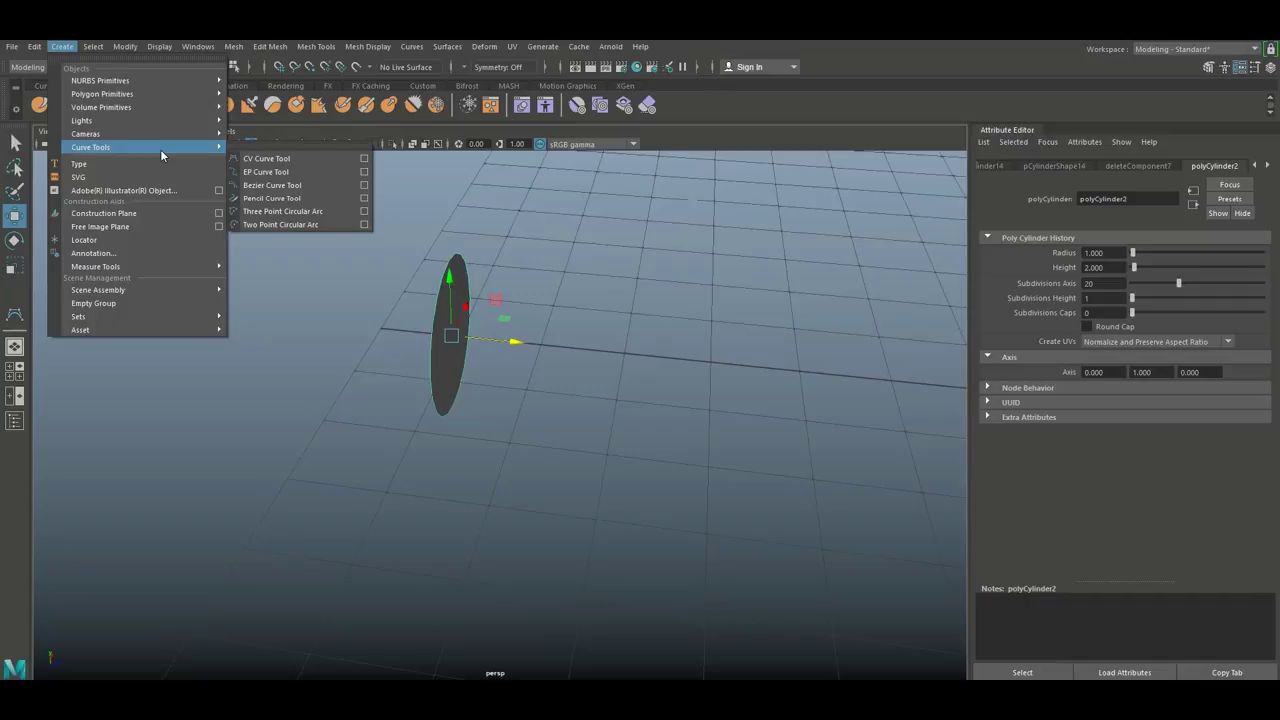
click(310, 158)
click(14, 370)
key(space)
scroll(500, 420, down, 4)
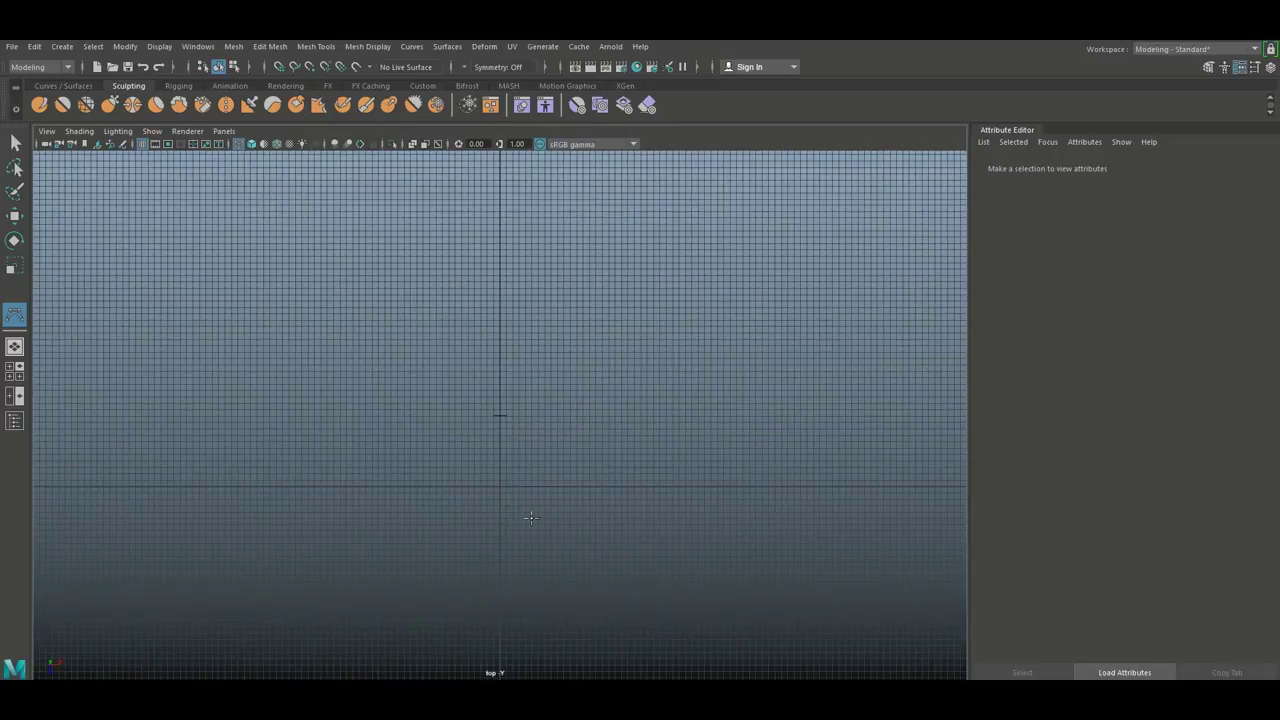
scroll(554, 403, up, 4)
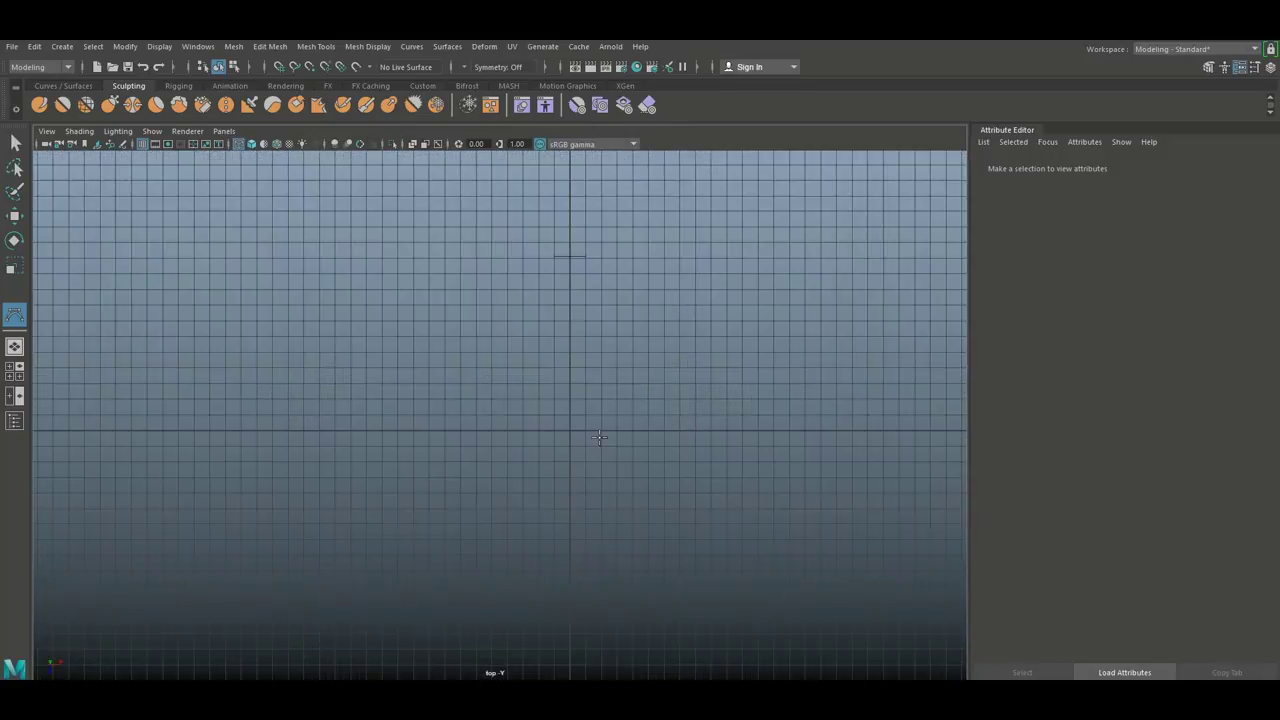
scroll(599, 437, up, 5)
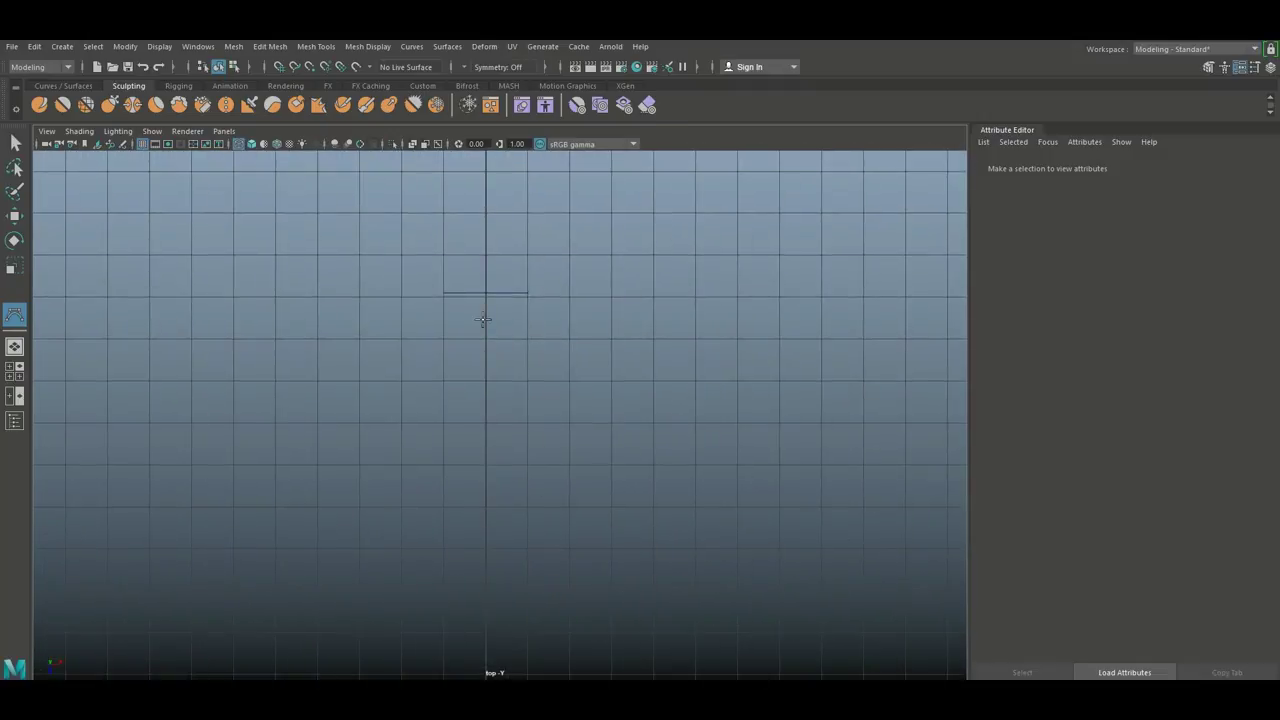
click(12, 370)
key(space)
alt+drag(628, 422, 663, 462)
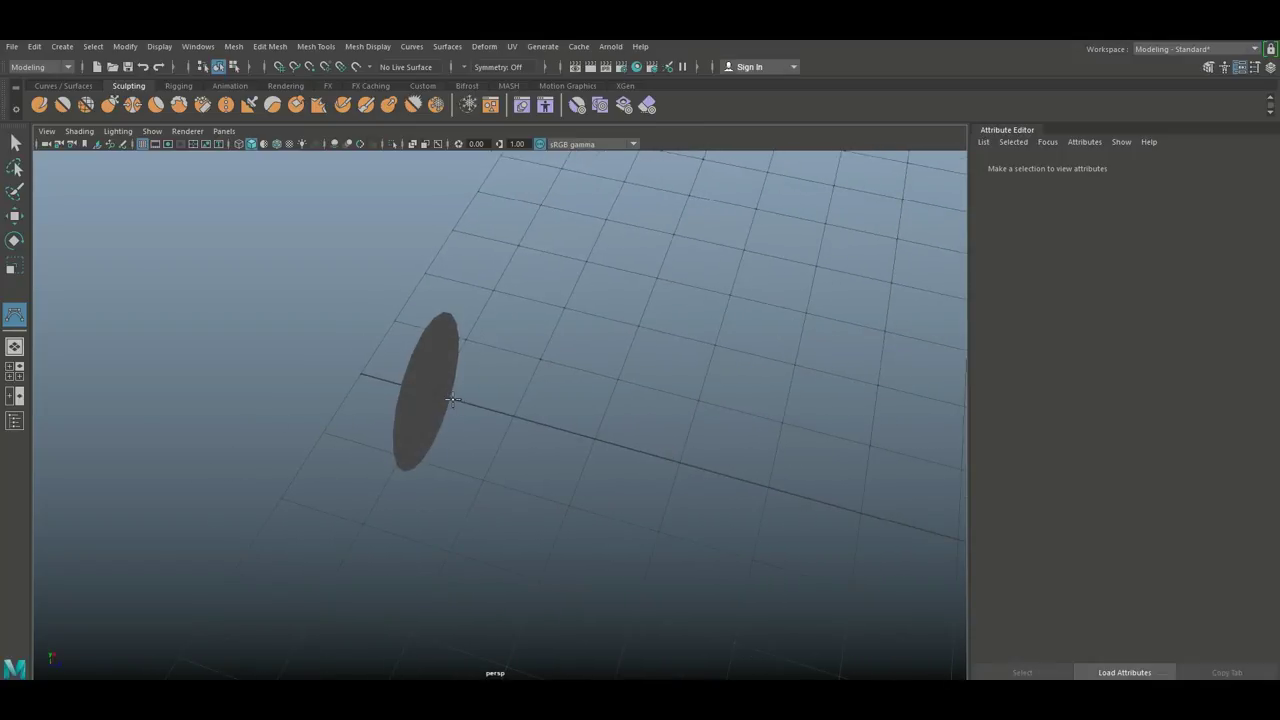
- Draw a CV curve: two grid-snapped points beside the disc, then five points bending upward
key(x)
click(514, 414)
scroll(520, 420, down, 5)
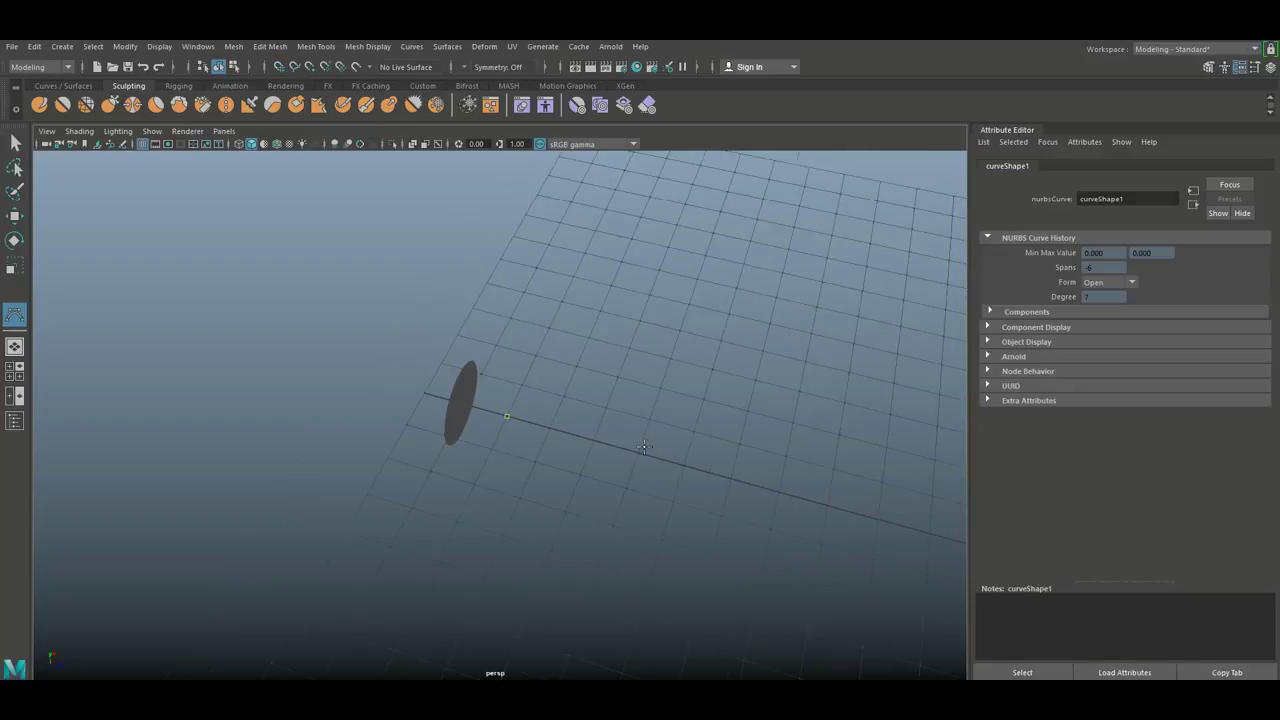
alt+middle_drag(572, 442, 546, 446)
key(x)
click(461, 401)
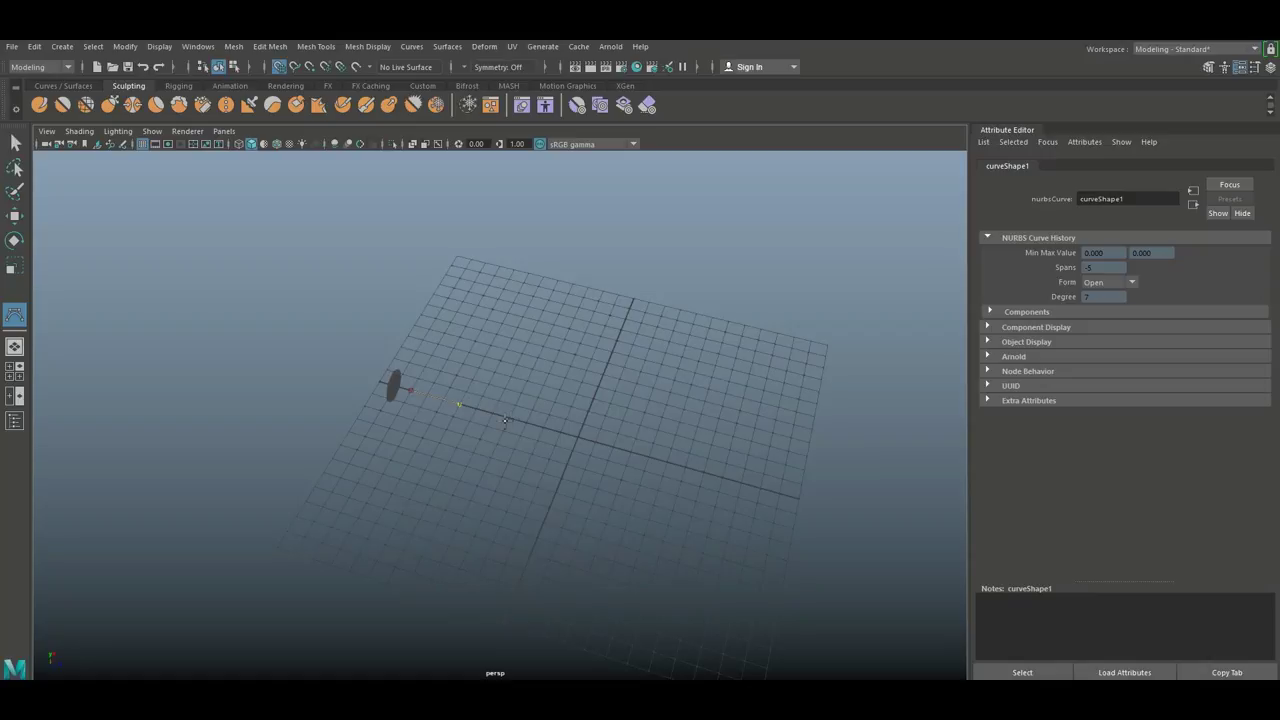
key(x)
click(617, 423)
click(680, 418)
click(728, 398)
click(775, 383)
click(809, 354)
key(w)
- Select the disc and move it along X to the curve's start
alt+drag(423, 417, 335, 514)
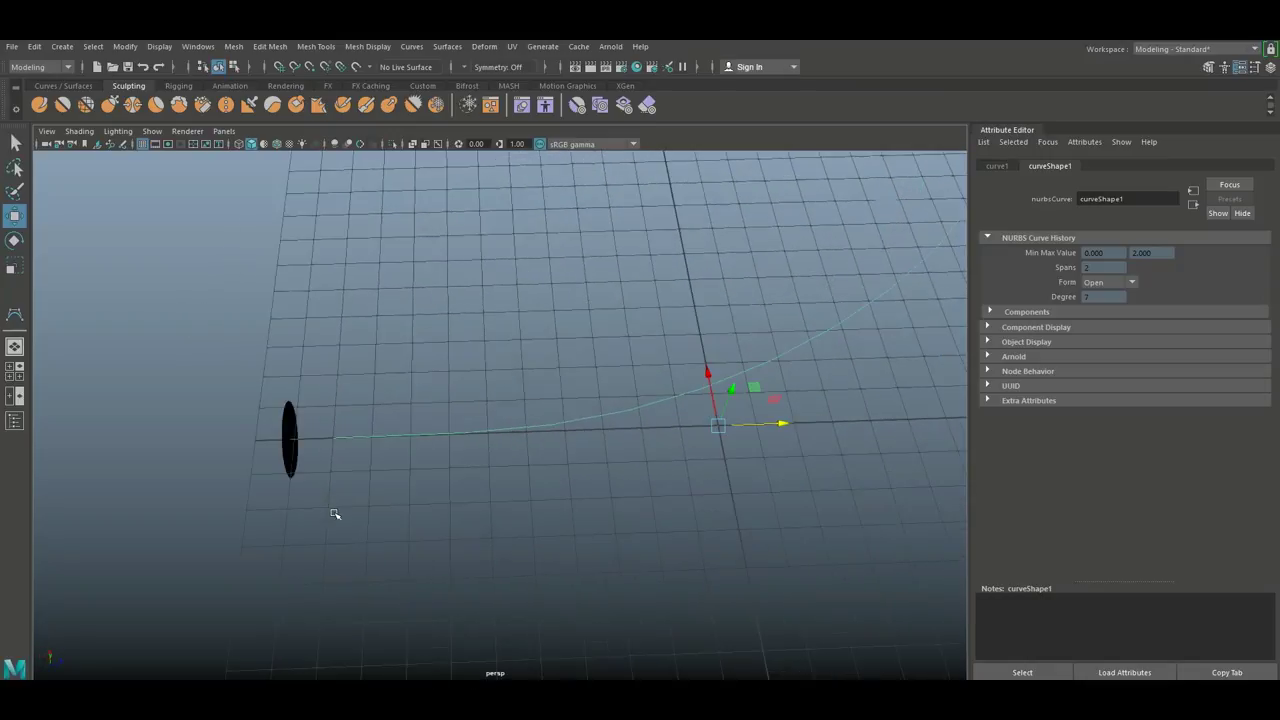
click(288, 437)
drag(354, 439, 391, 437)
scroll(414, 491, up, 4)
alt+drag(410, 493, 485, 454)
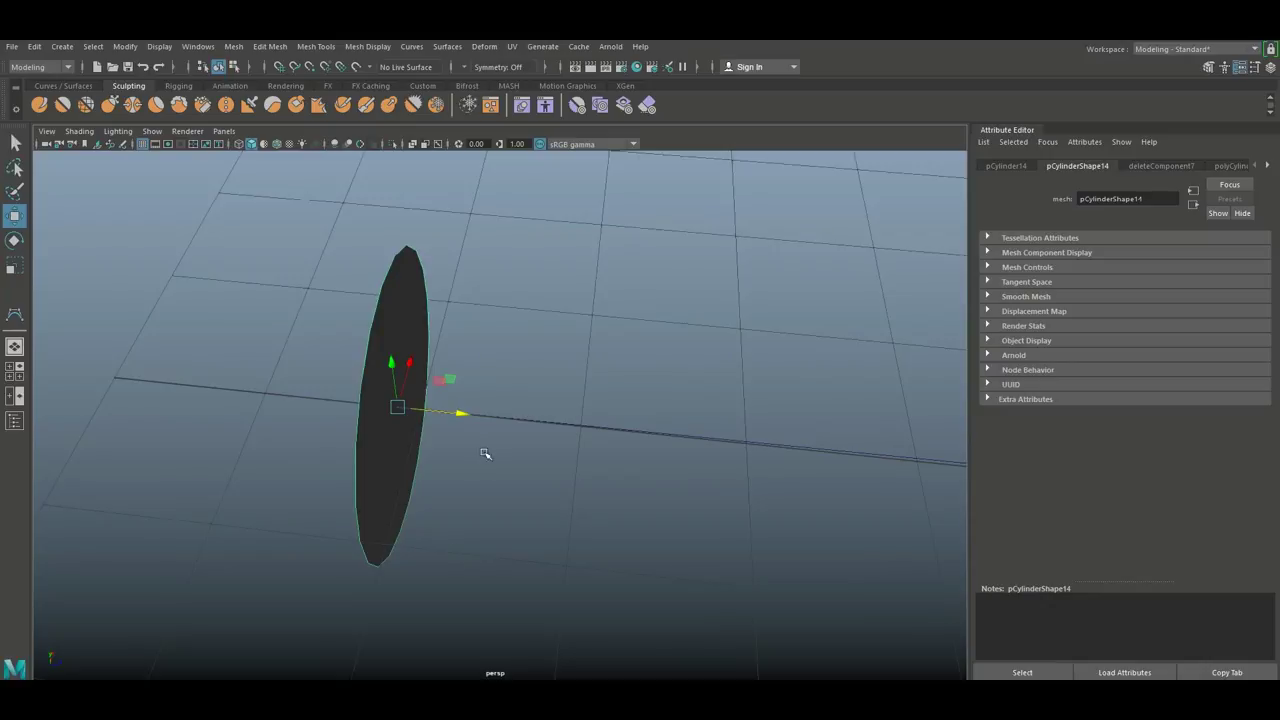
- Select the disc face plus the curve and extrude the face along it with Ctrl+E
click(533, 421)
alt+drag(525, 511, 316, 403)
right_drag(316, 347, 291, 363)
click(293, 365)
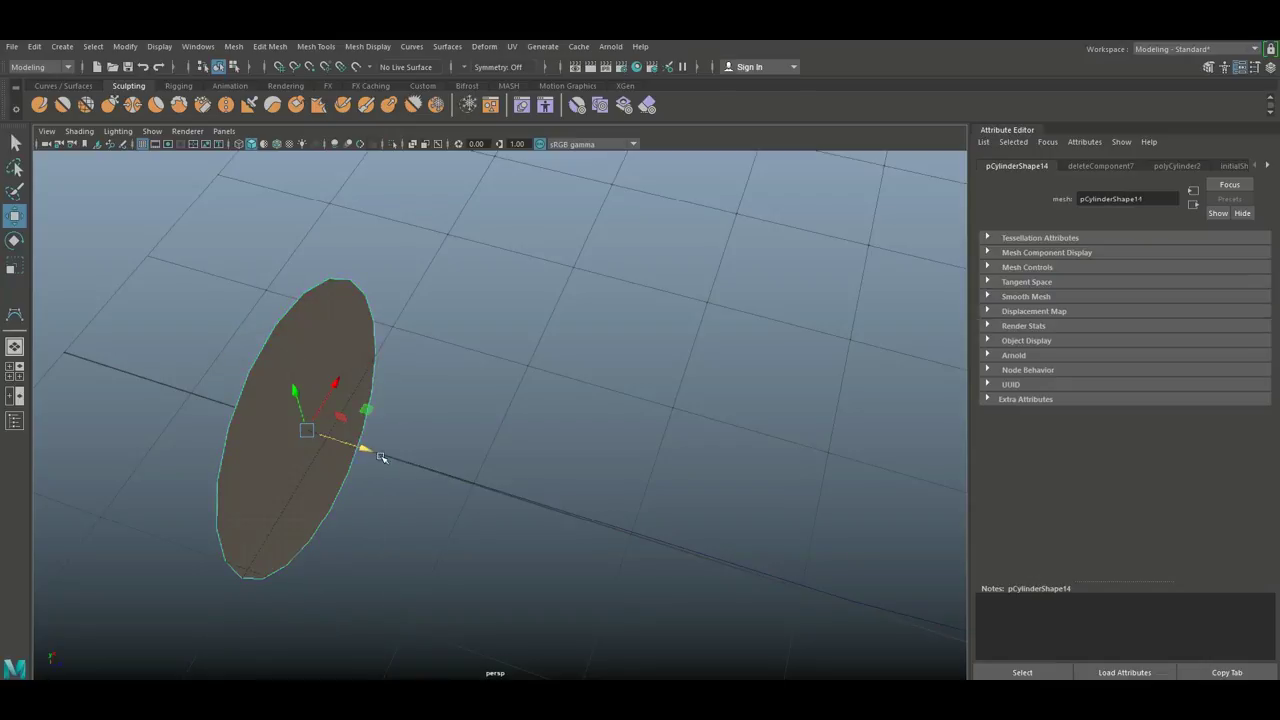
click(485, 487)
scroll(541, 390, down, 5)
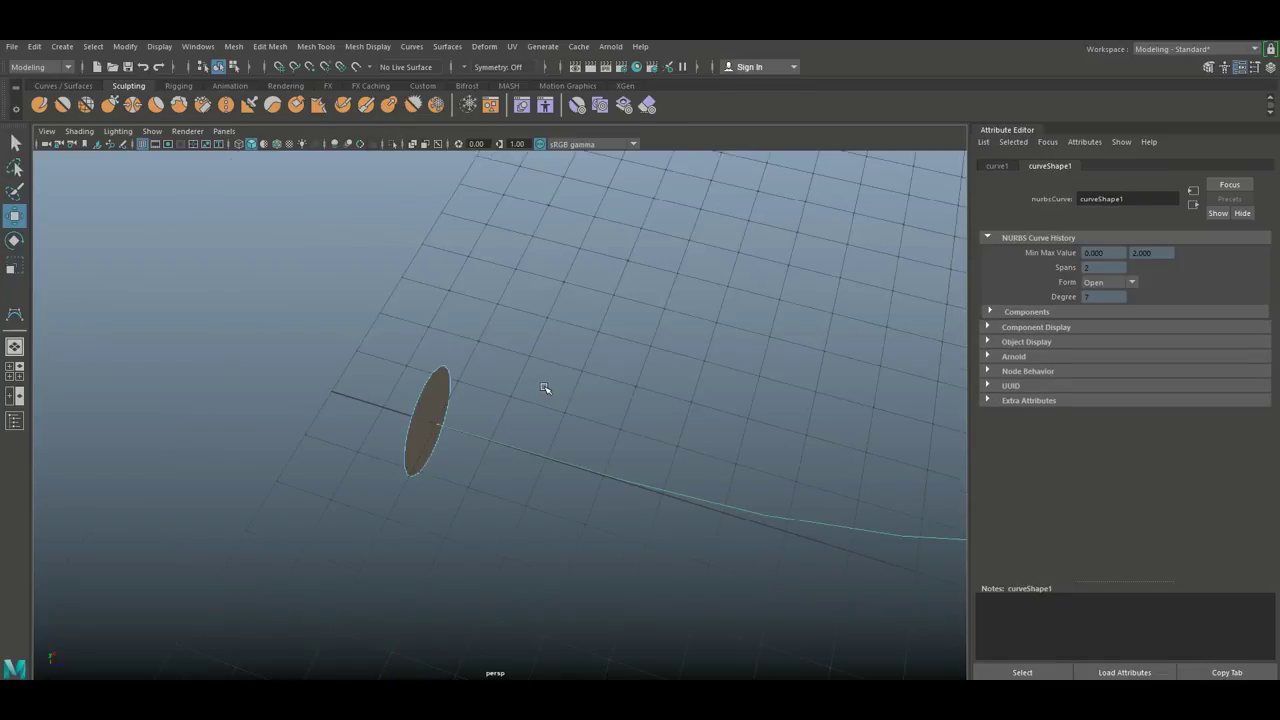
key(ctrl+e)
- Set the extrusion's divisions to 60, then deselect the tube
alt+drag(545, 388, 236, 397)
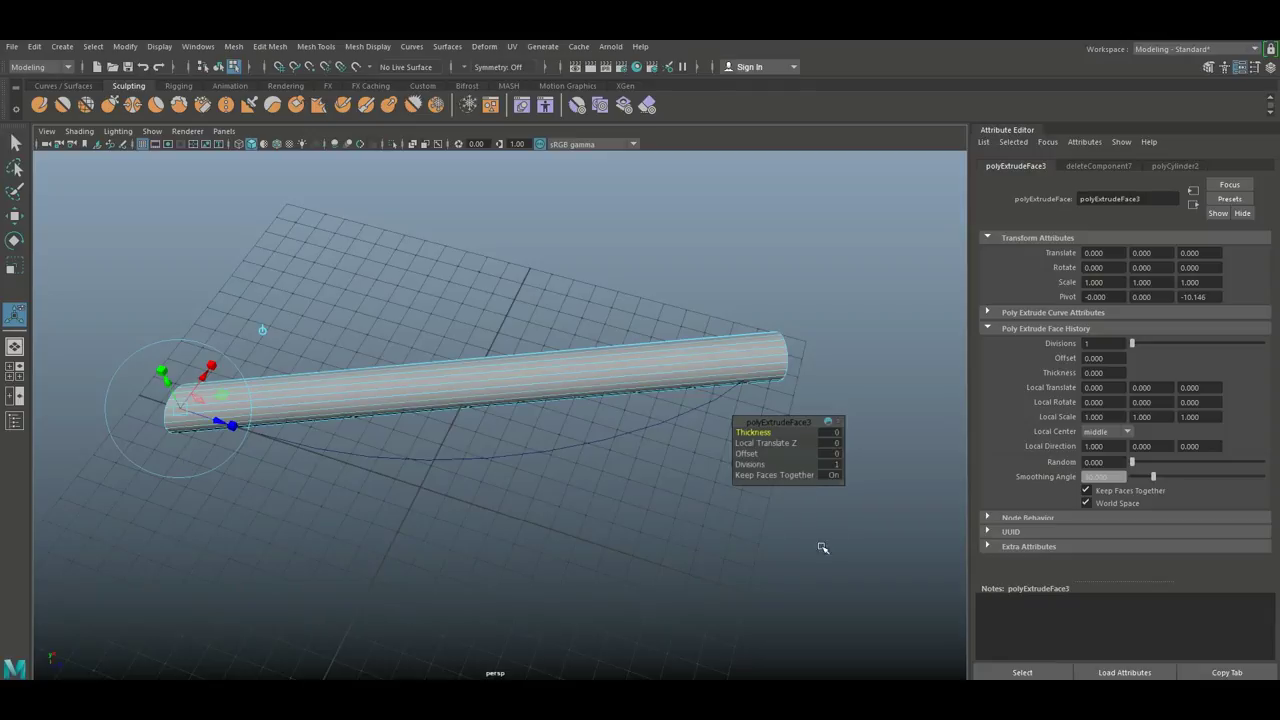
click(749, 464)
drag(749, 464, 916, 444)
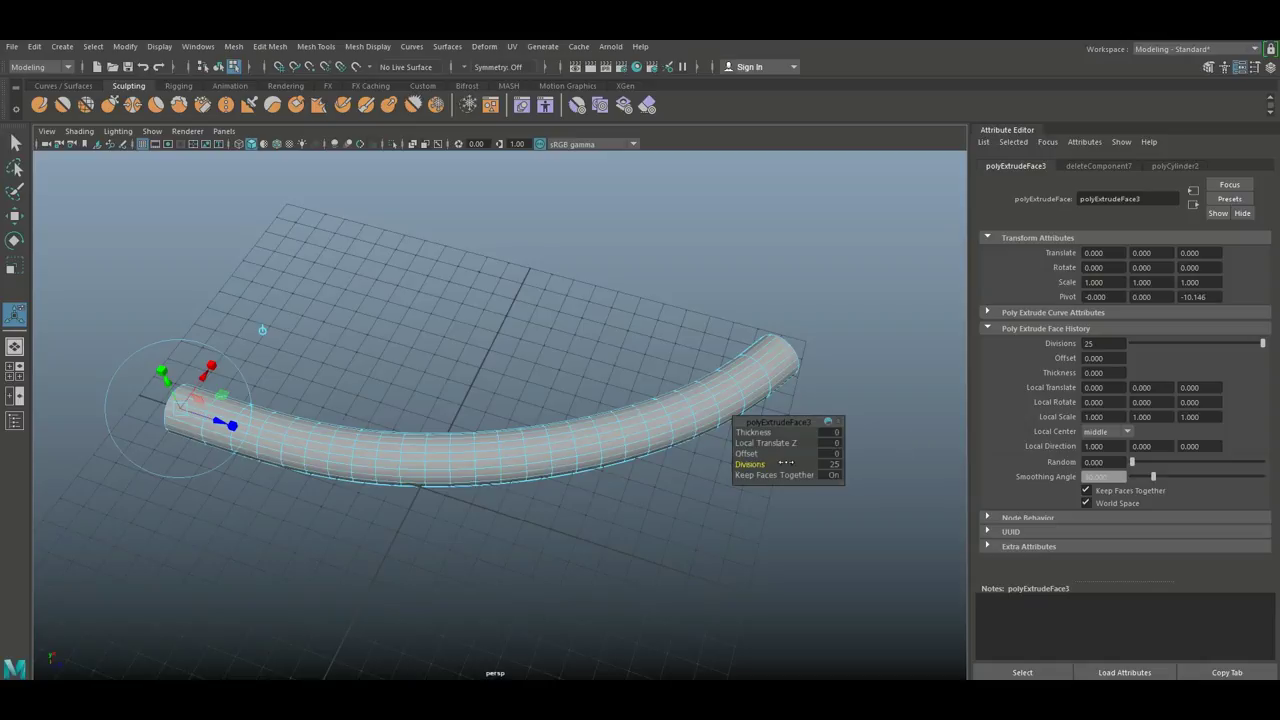
click(829, 465)
text(40)
key(Return)
text(60)
key(Return)
click(585, 535)
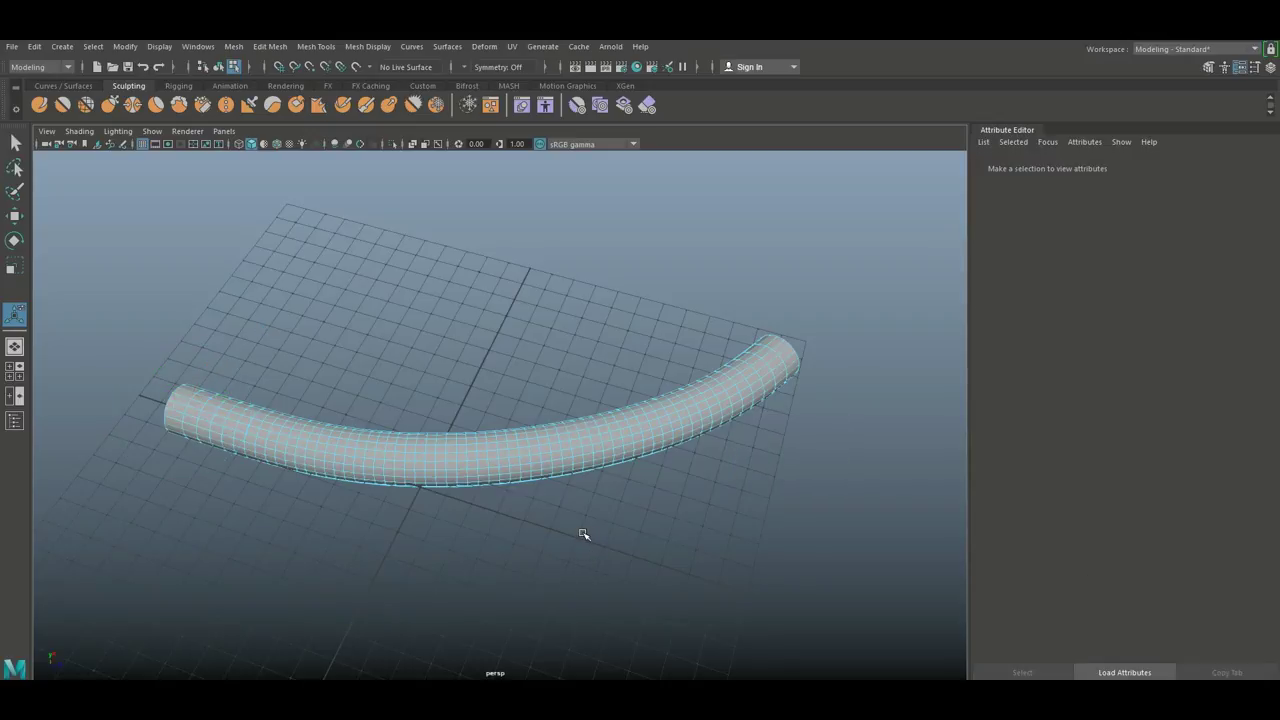
- Delete the tube's construction history via the Edit menu
alt+drag(580, 535, 449, 525)
right_drag(380, 420, 480, 340)
right_drag(457, 404, 493, 395)
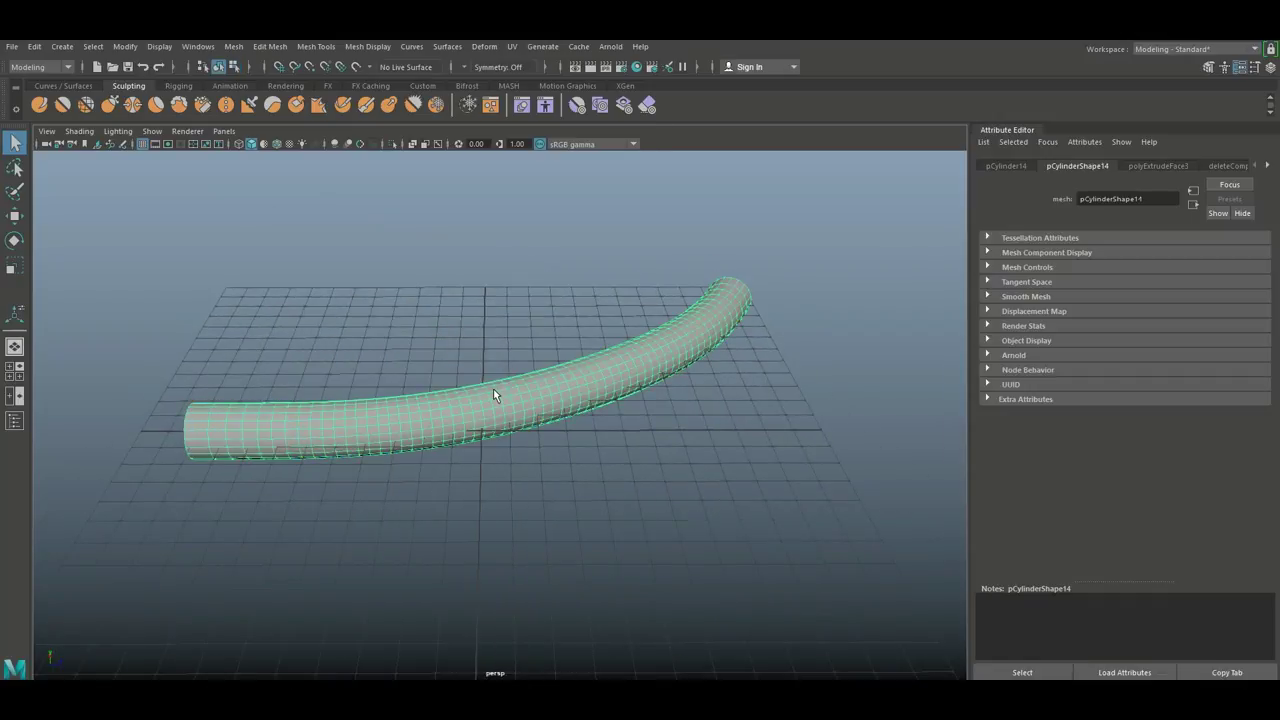
alt+drag(546, 495, 612, 485)
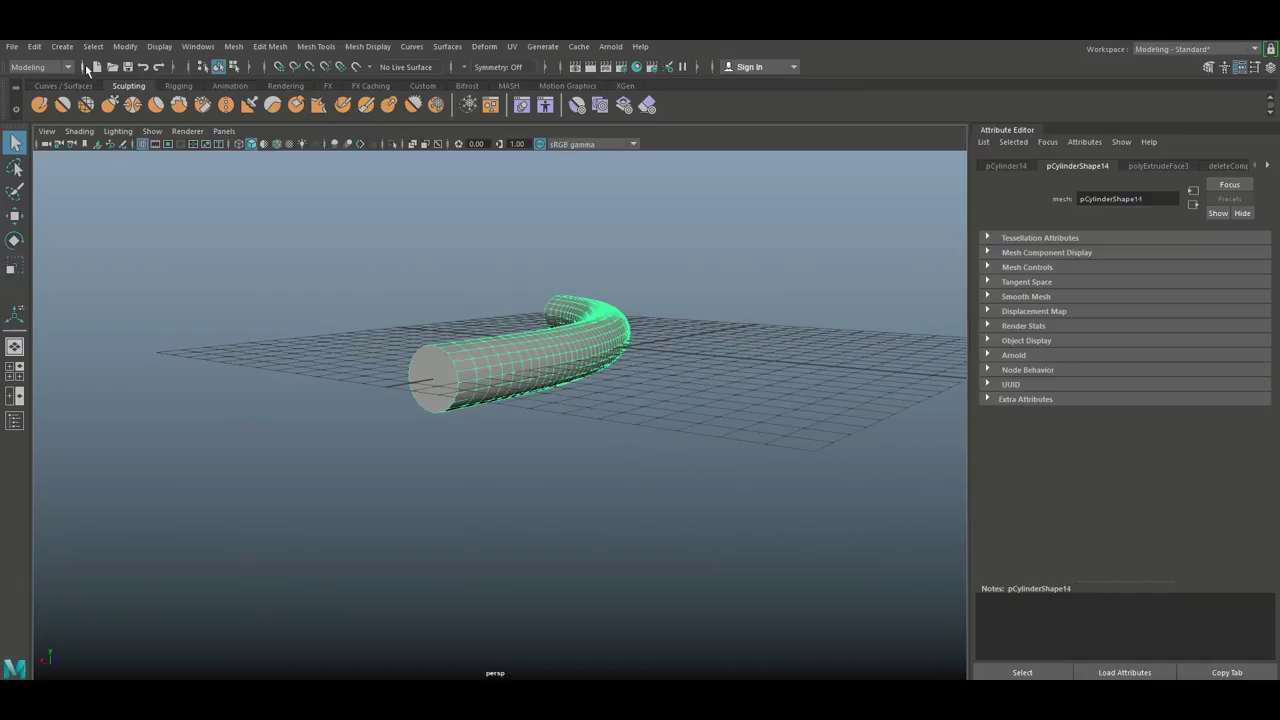
click(36, 47)
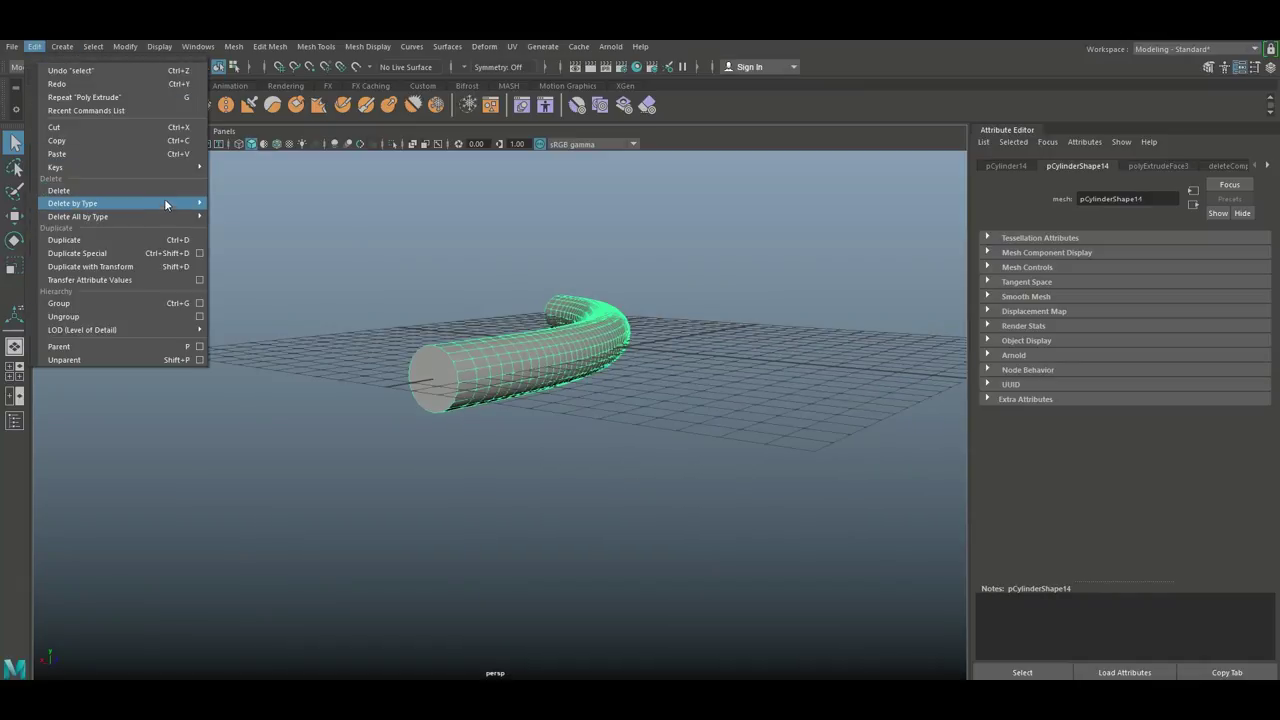
mouse_move(164, 203)
click(245, 206)
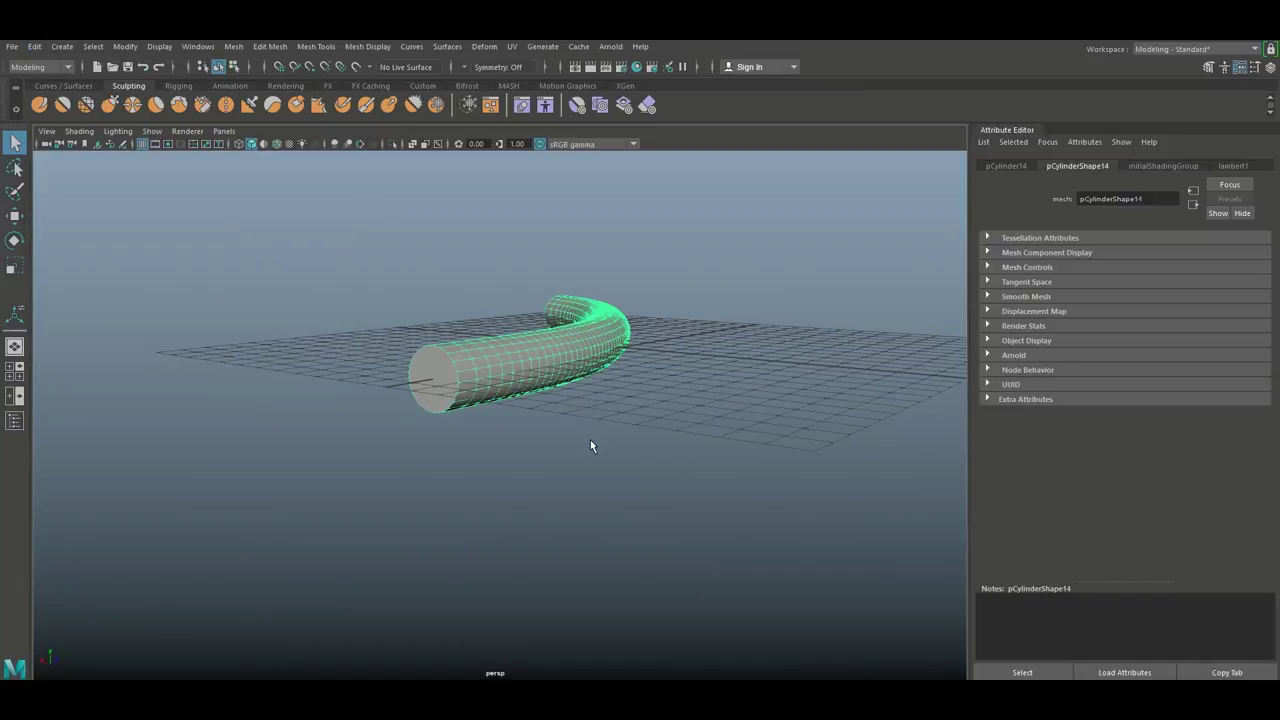
- Shift the tube to the right, then clear the selection and reselect the tube
scroll(592, 441, down, 3)
key(w)
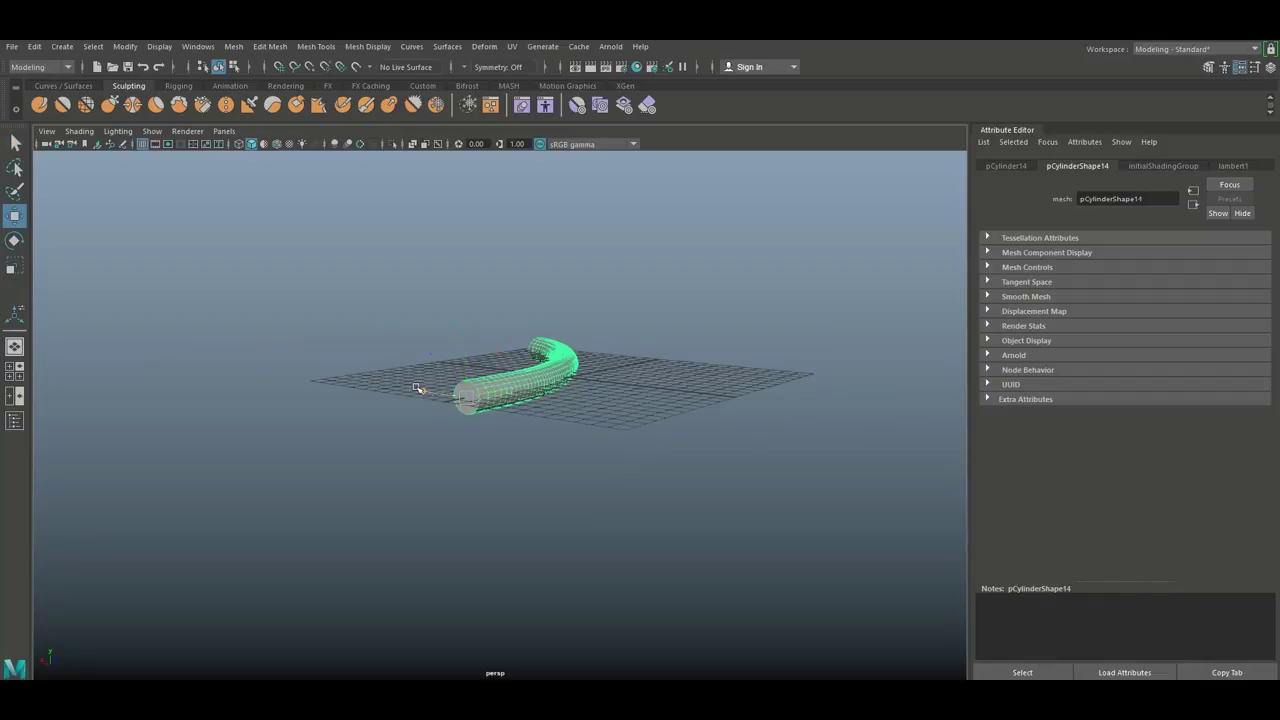
drag(445, 386, 610, 402)
drag(457, 352, 448, 458)
click(532, 471)
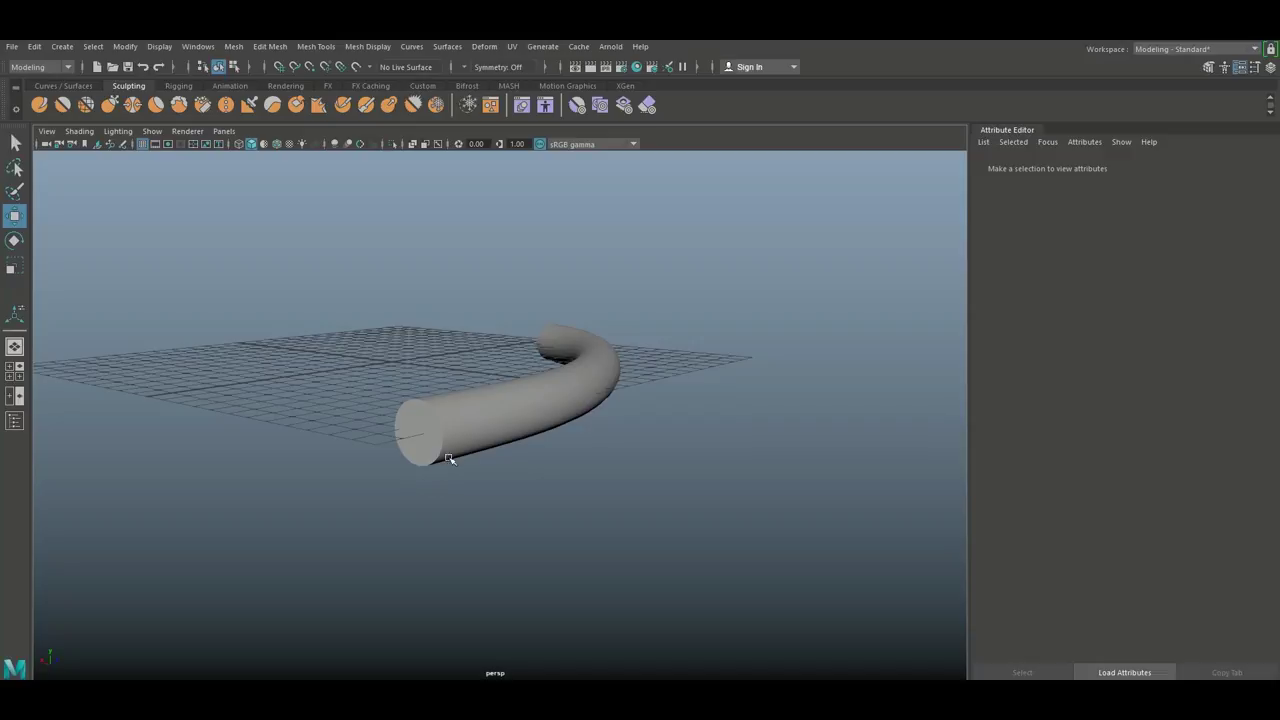
click(448, 458)
- Delete the end-cap faces at both ends of the tube
right_drag(428, 421, 430, 383)
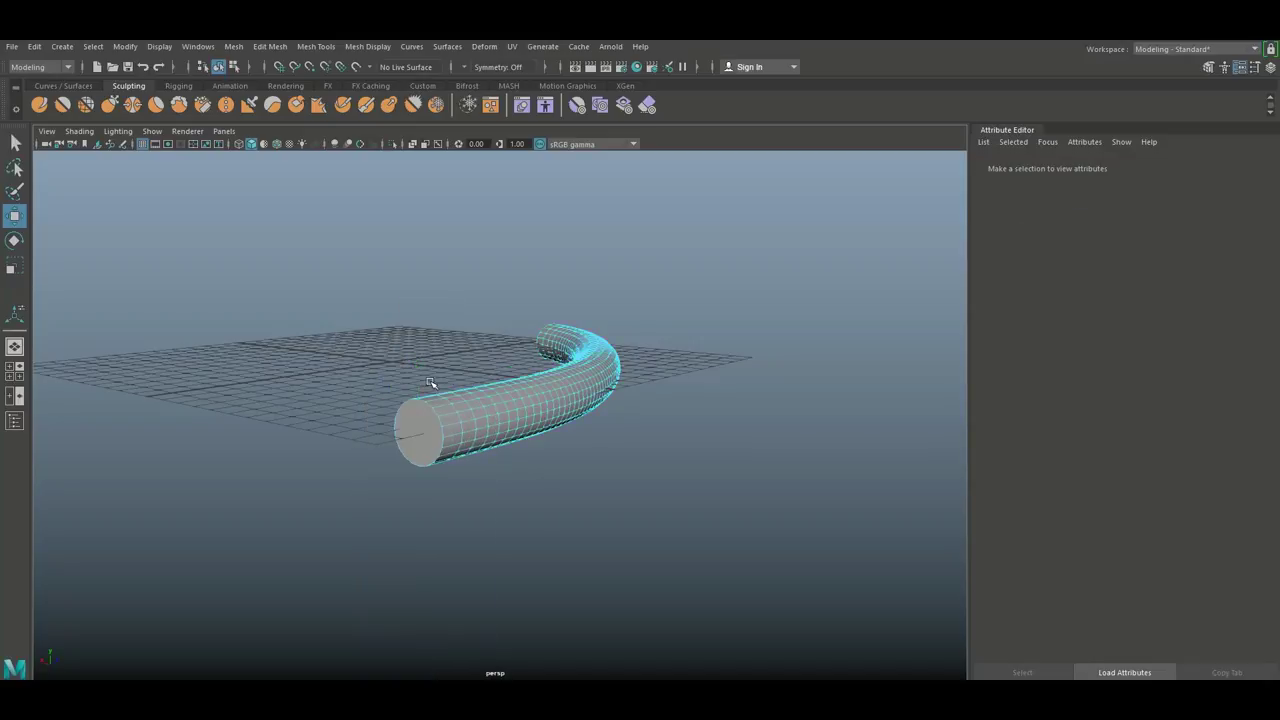
click(420, 424)
key(Delete)
alt+drag(525, 463, 533, 467)
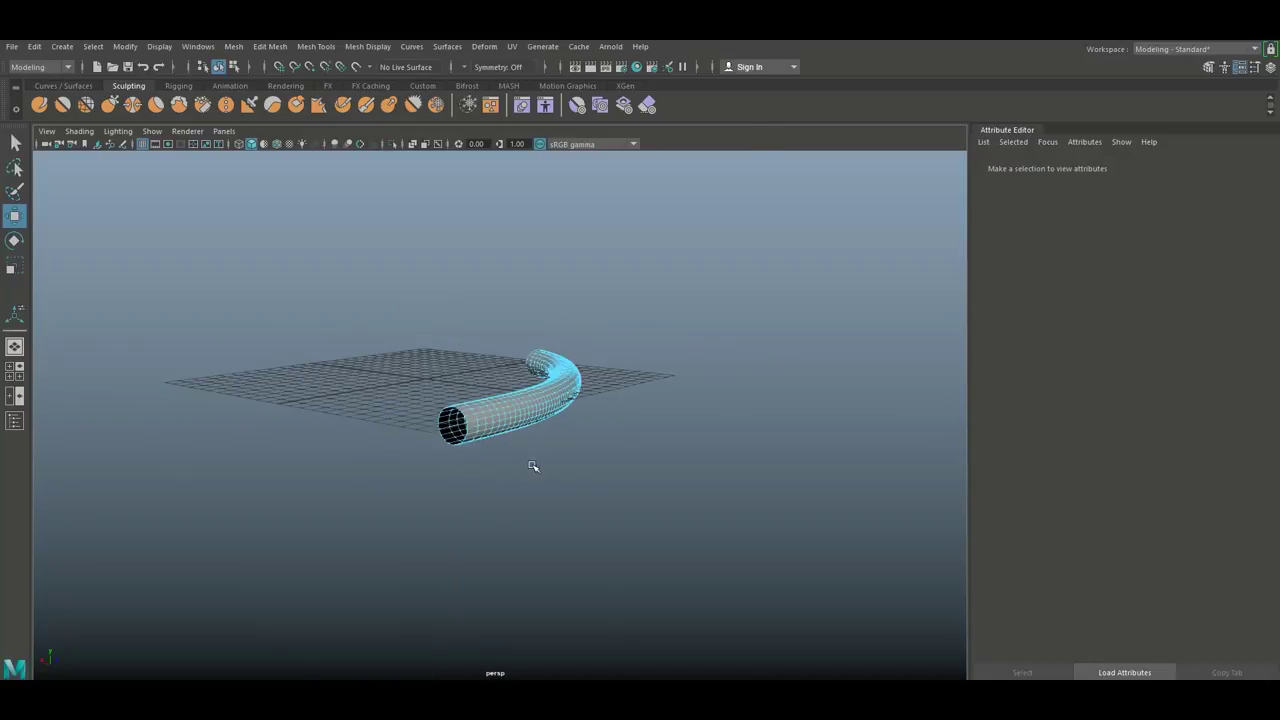
alt+drag(610, 479, 586, 531)
click(620, 434)
key(Delete)
- Select four alternating face rings starting from the tube's end
scroll(586, 530, up, 3)
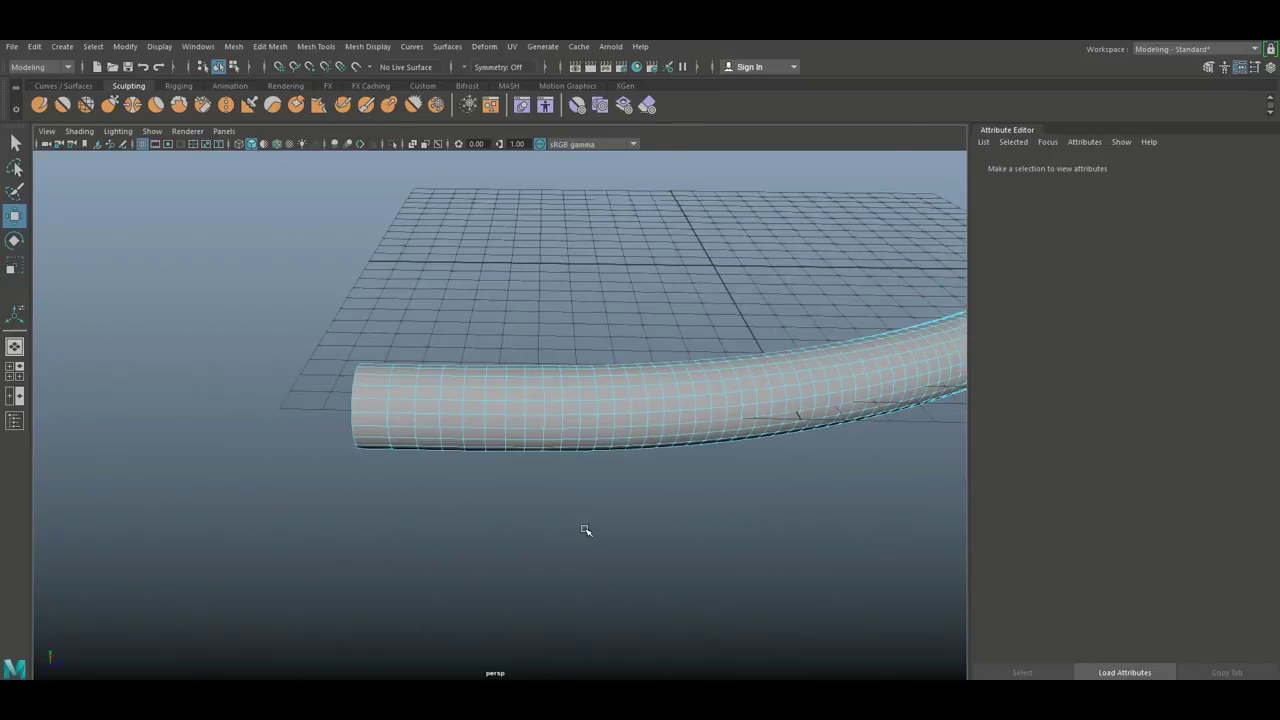
scroll(457, 509, up, 2)
scroll(420, 500, up, 2)
scroll(397, 493, up, 2)
alt+drag(397, 493, 391, 491)
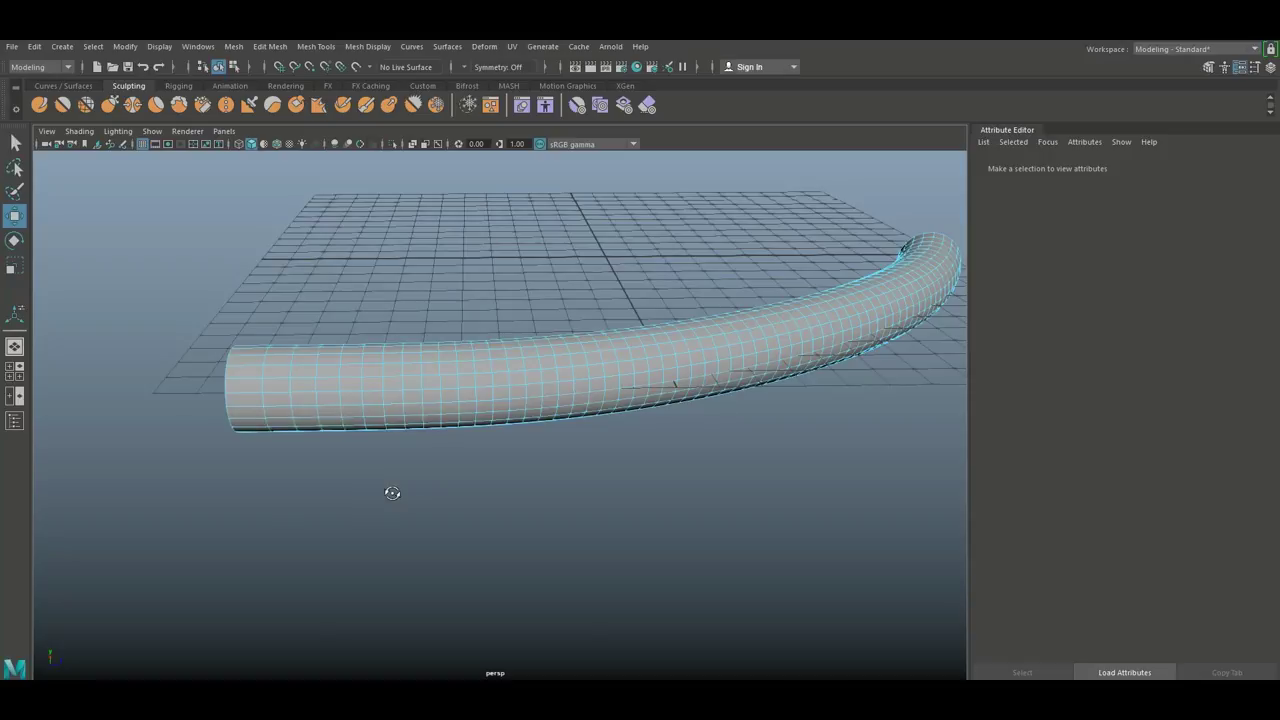
click(241, 372)
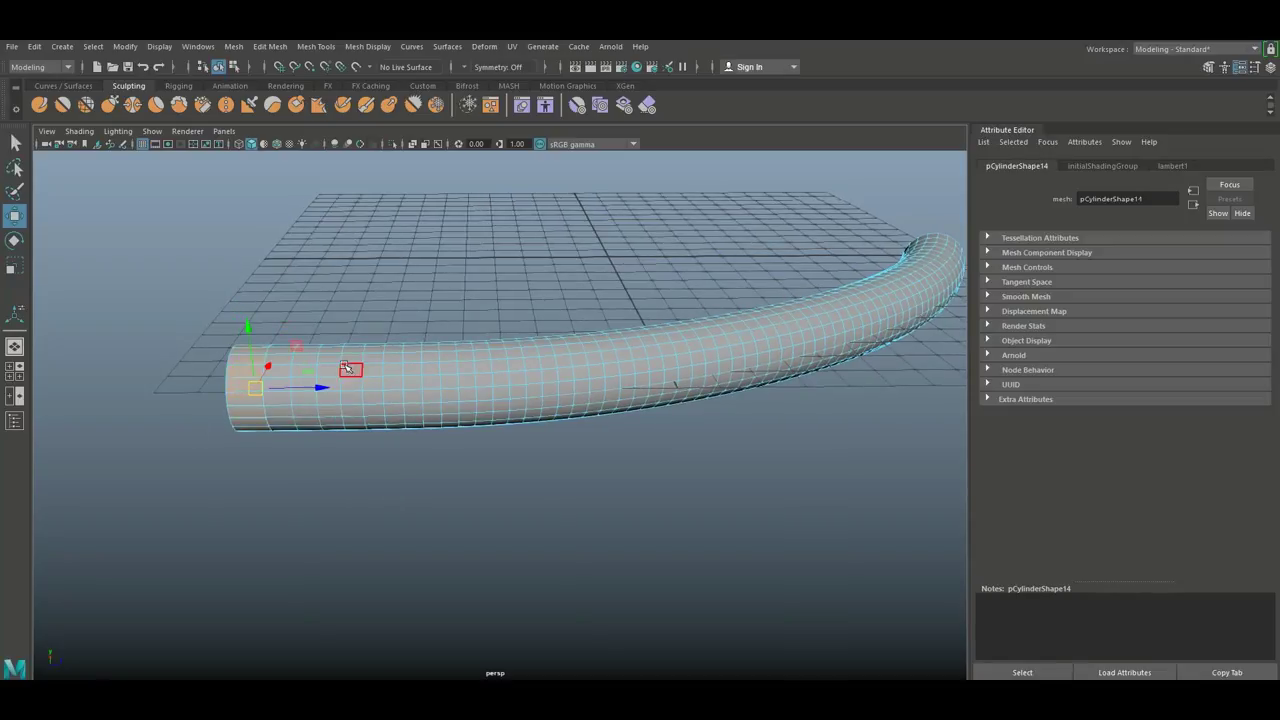
shift+click(306, 366)
shift+click(354, 373)
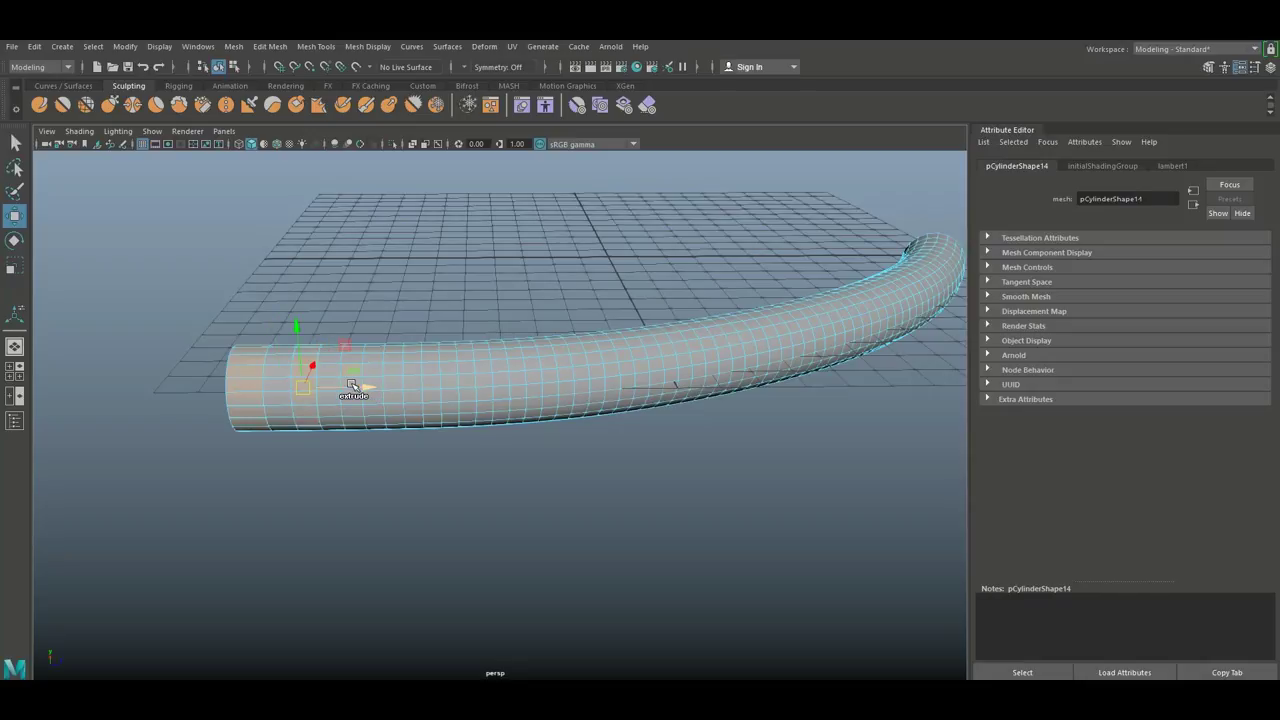
shift+click(392, 380)
- Extend the alternating-ring selection along the whole tube and start a face extrusion with Ctrl+E
scroll(400, 385, up, 3)
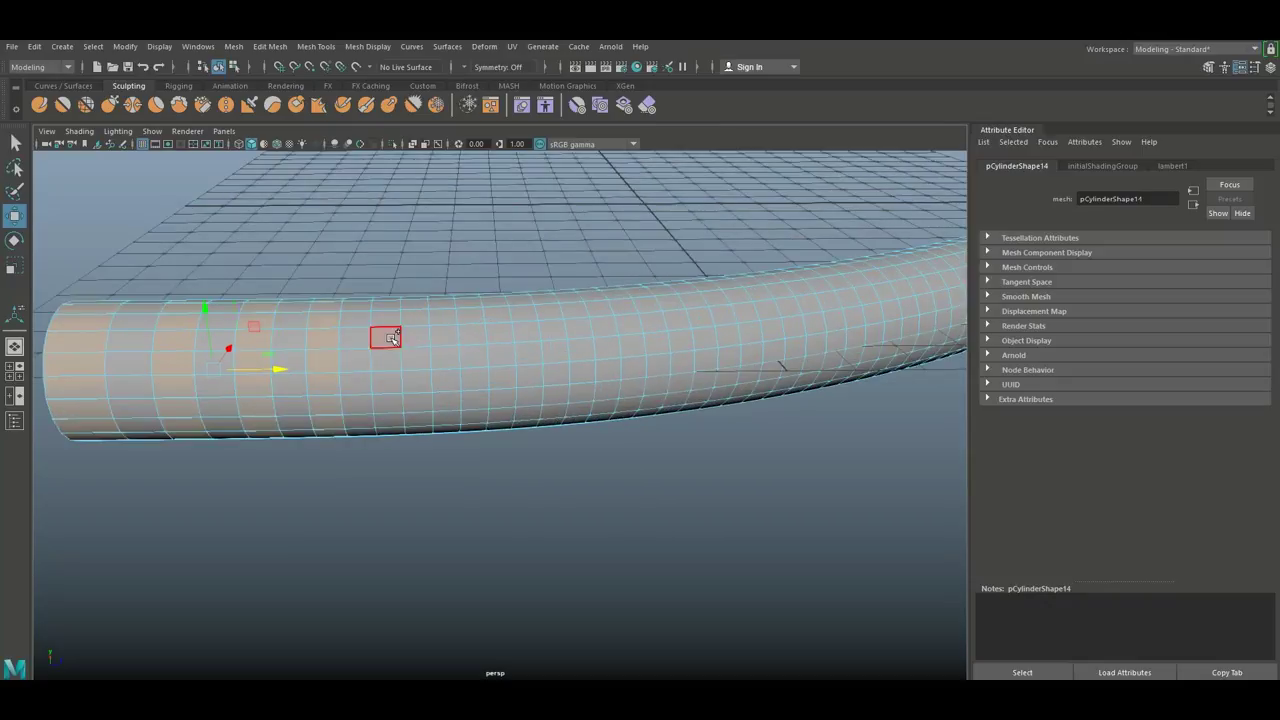
mouse_move(565, 339)
shift+mouse_down()
mouse_move(756, 318)
mouse_move(797, 325)
mouse_move(821, 302)
mouse_move(859, 420)
mouse_move(685, 538)
mouse_move(306, 417)
shift+mouse_up()
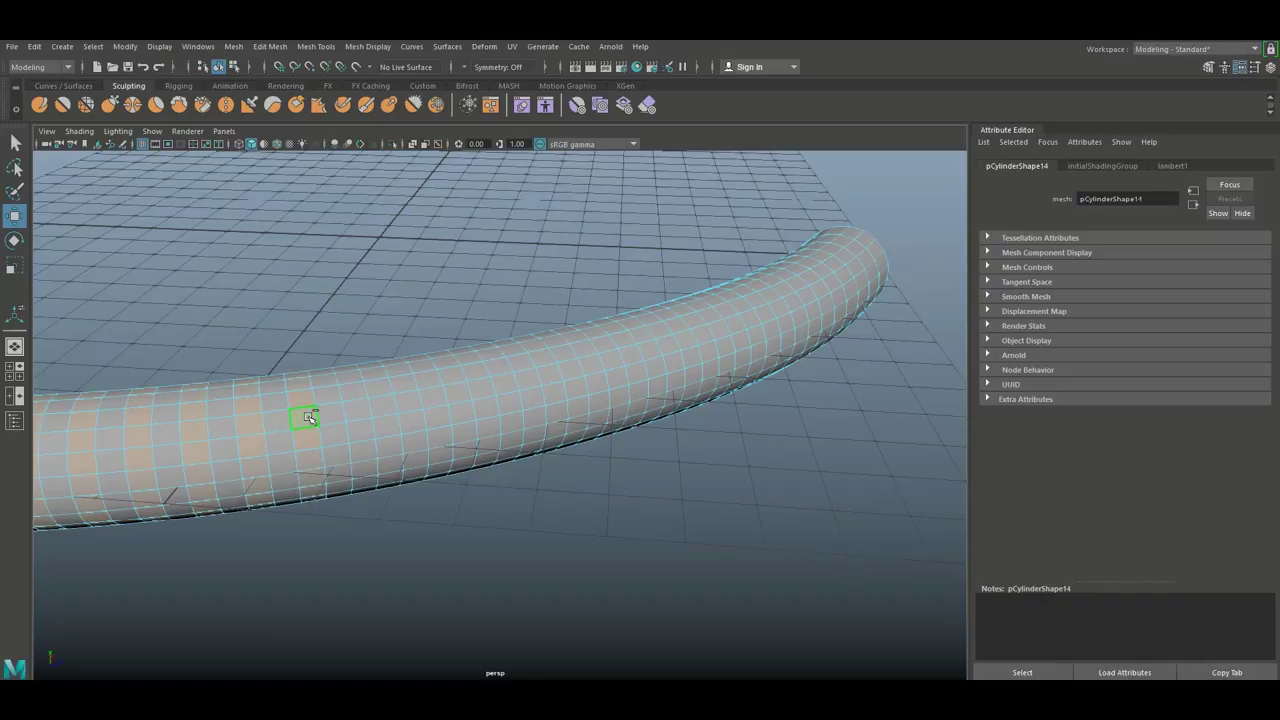
mouse_move(461, 413)
shift+mouse_down()
mouse_move(708, 351)
mouse_move(243, 480)
shift+mouse_up()
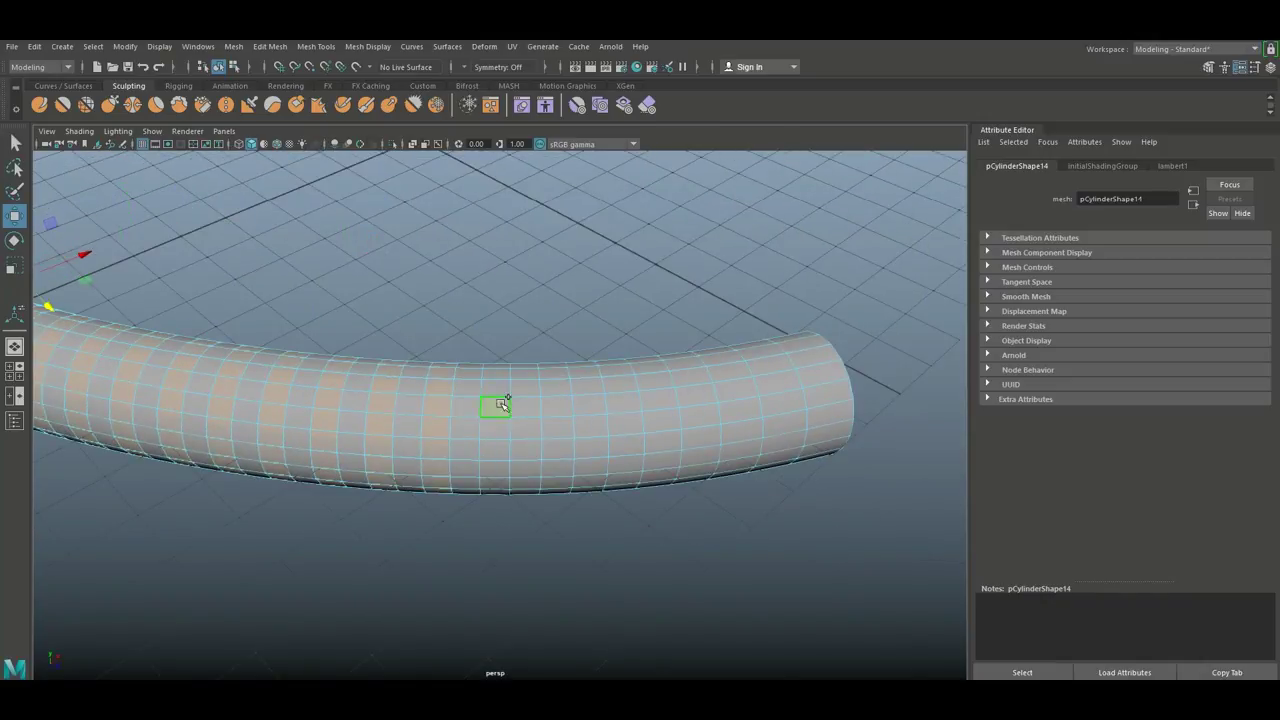
alt+right_drag(748, 409, 606, 566)
alt+drag(606, 566, 556, 558)
alt+middle_drag(556, 558, 620, 531)
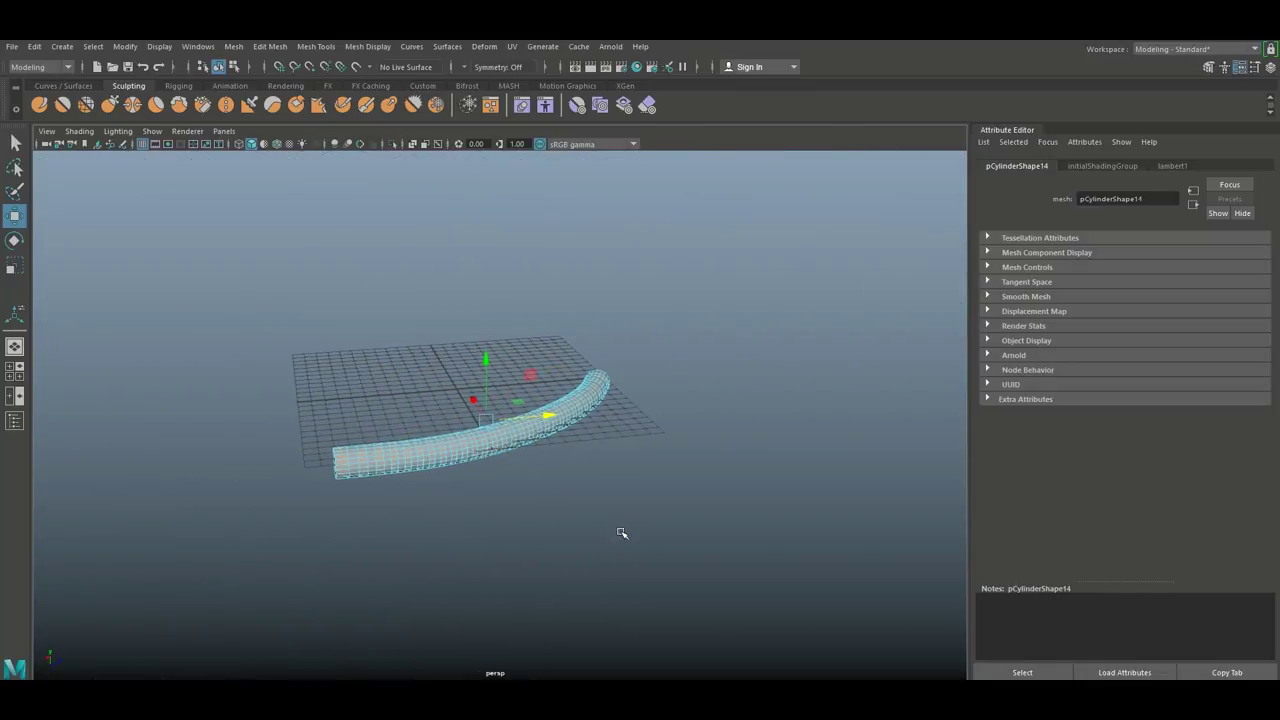
scroll(623, 531, up, 8)
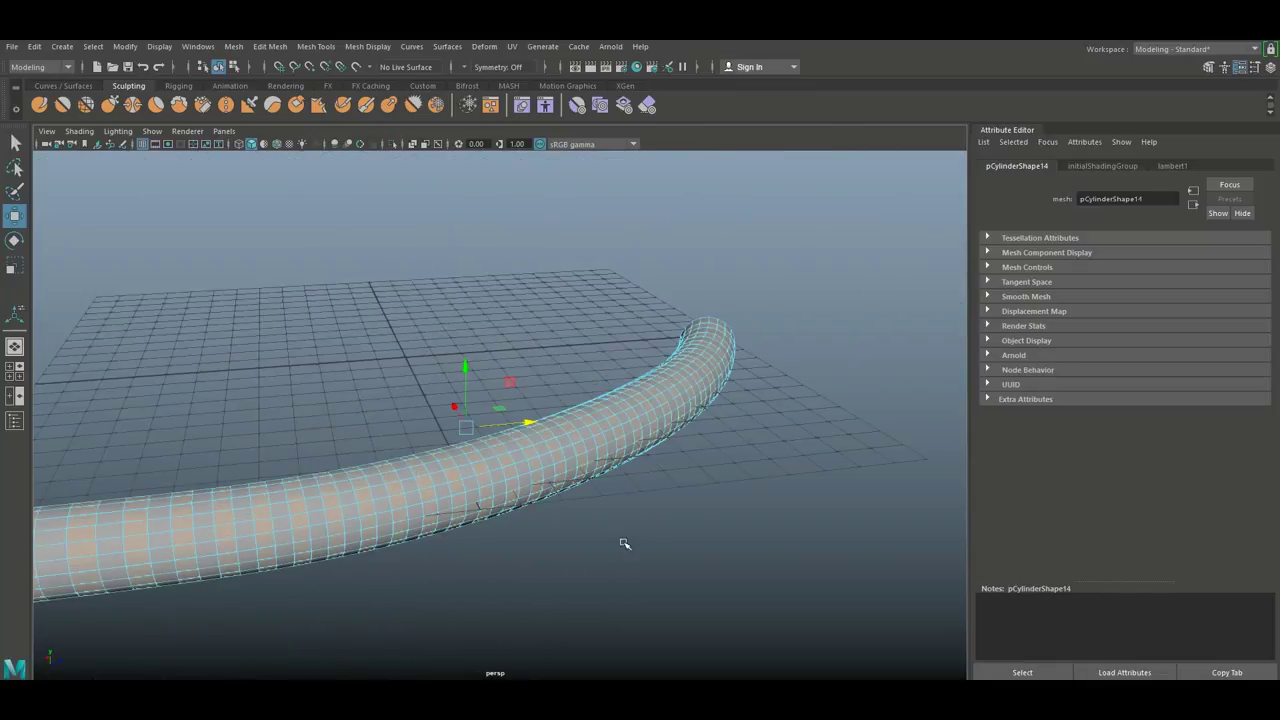
scroll(650, 525, down, 3)
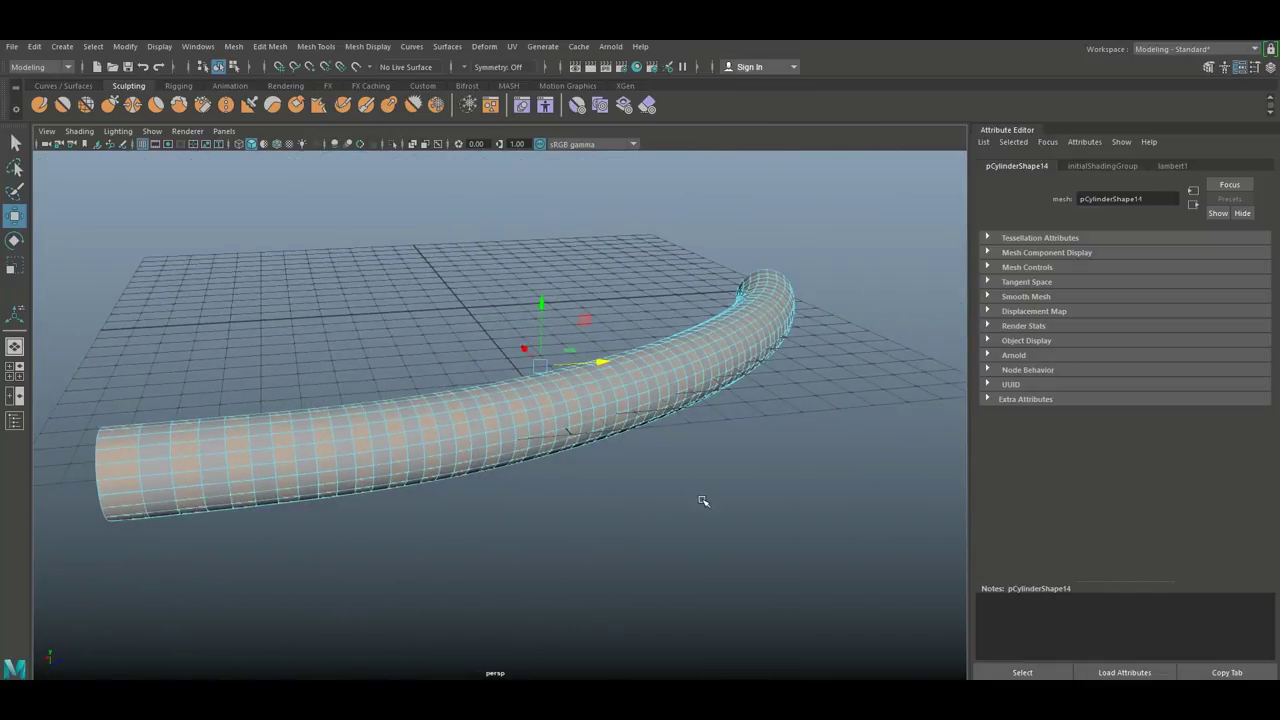
key(ctrl+e)
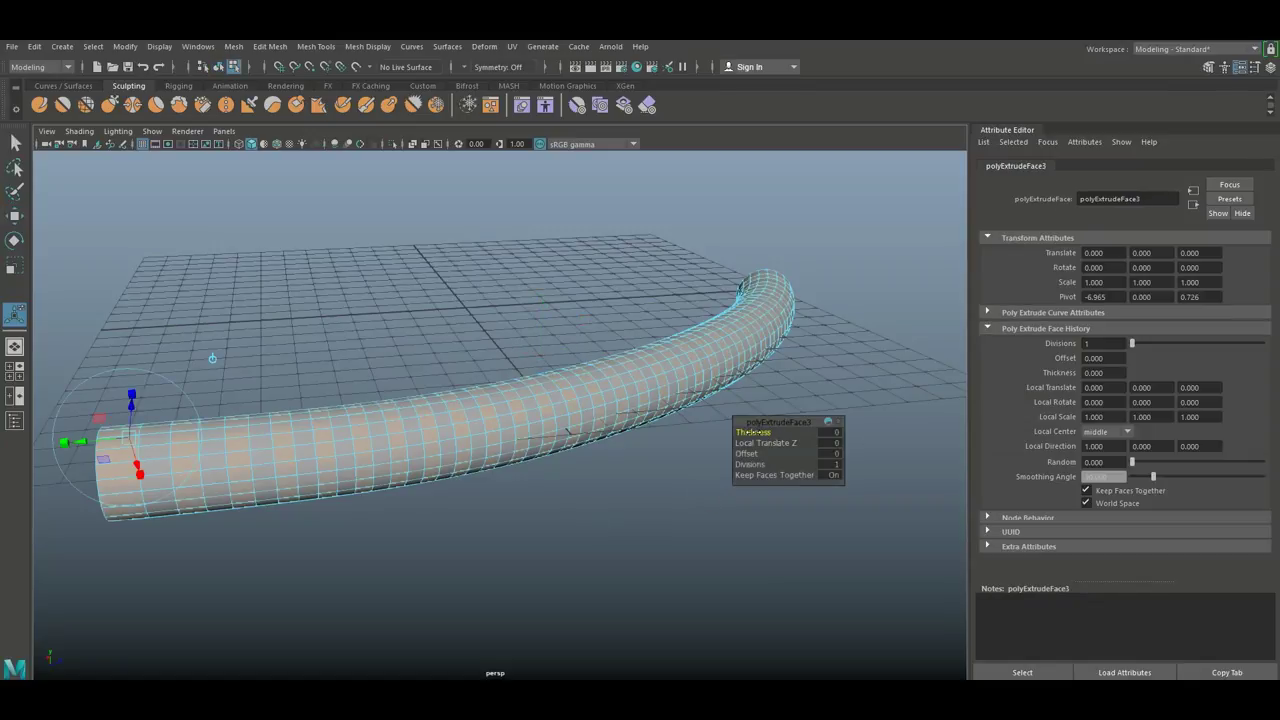
- Set the extrusion Thickness to 0.2 so the selected rings rise into ribs
drag(754, 432, 764, 434)
click(830, 432)
key(Return)
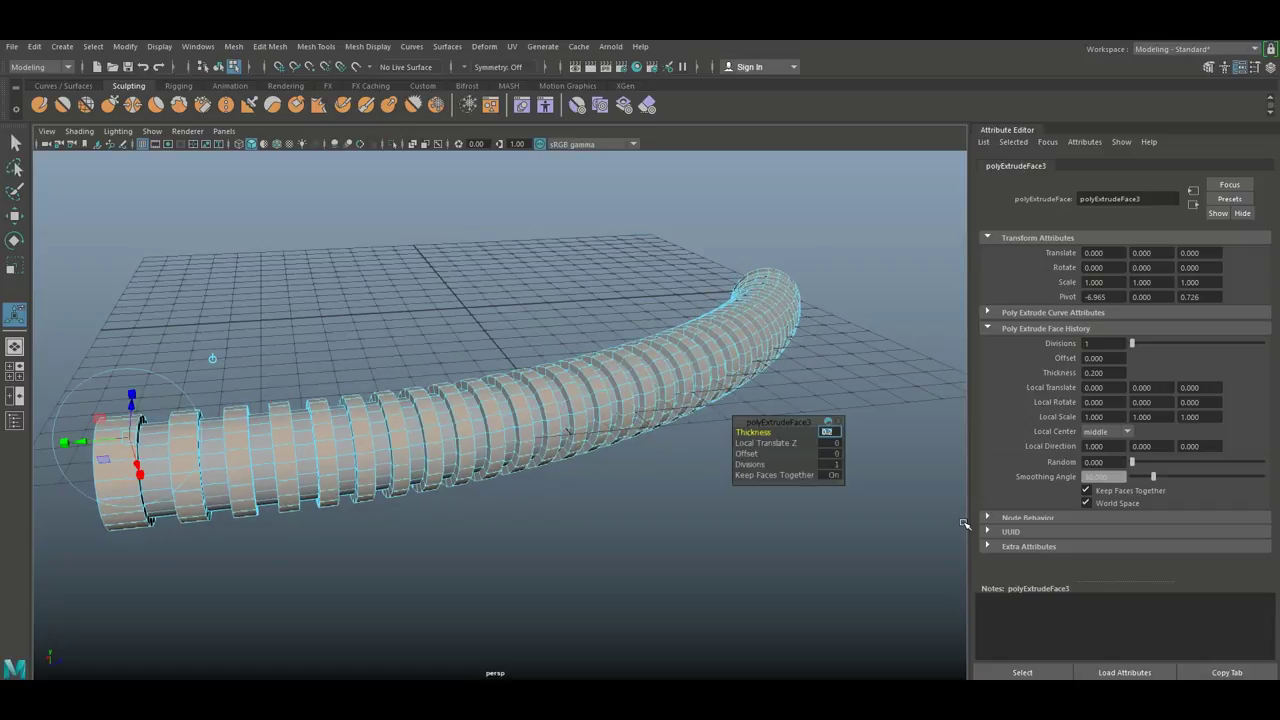
alt+drag(690, 525, 530, 522)
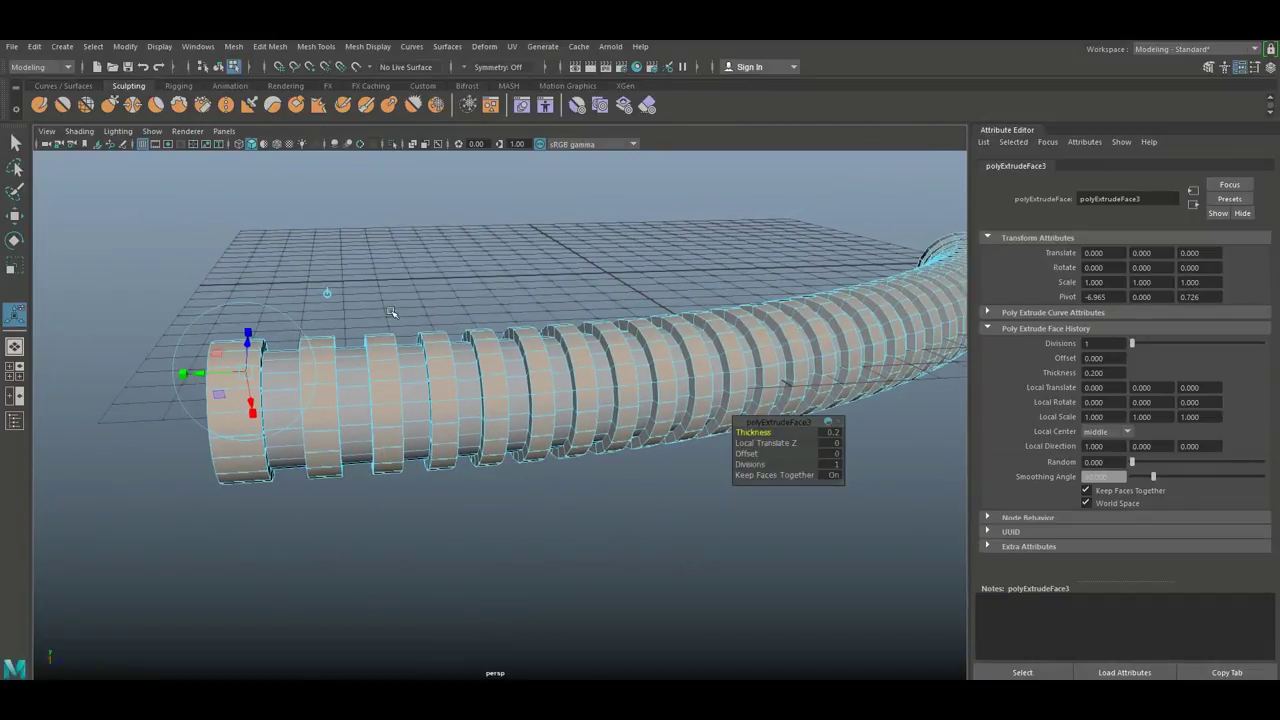
click(257, 46)
mouse_move(318, 46)
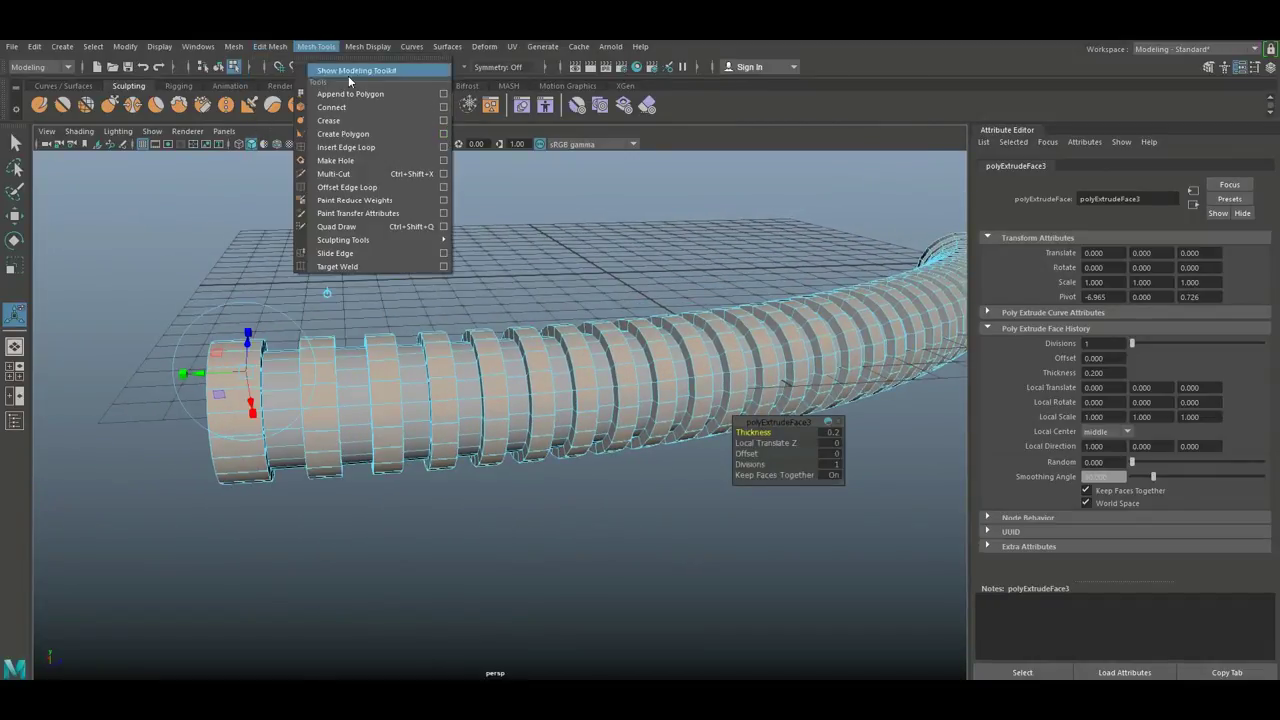
- Insert supporting edge loops on the front rings near the tube's end
click(444, 147)
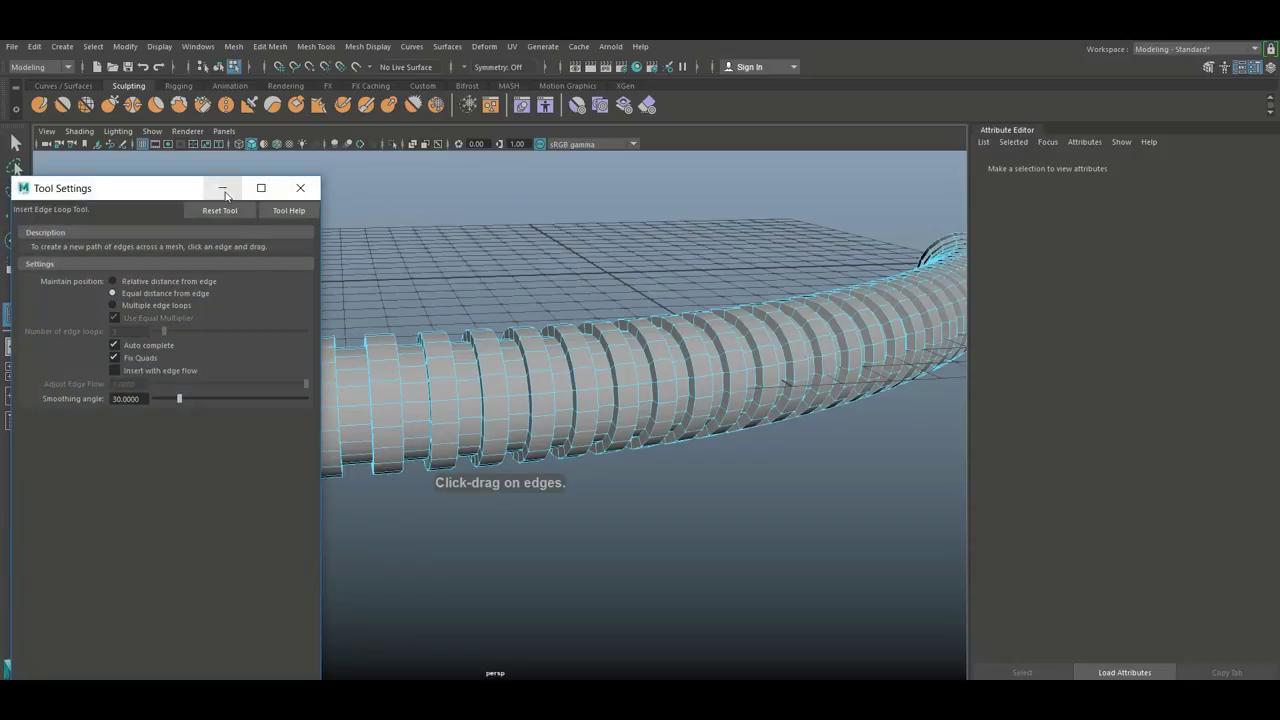
alt+drag(234, 423, 380, 478)
scroll(380, 478, up, 4)
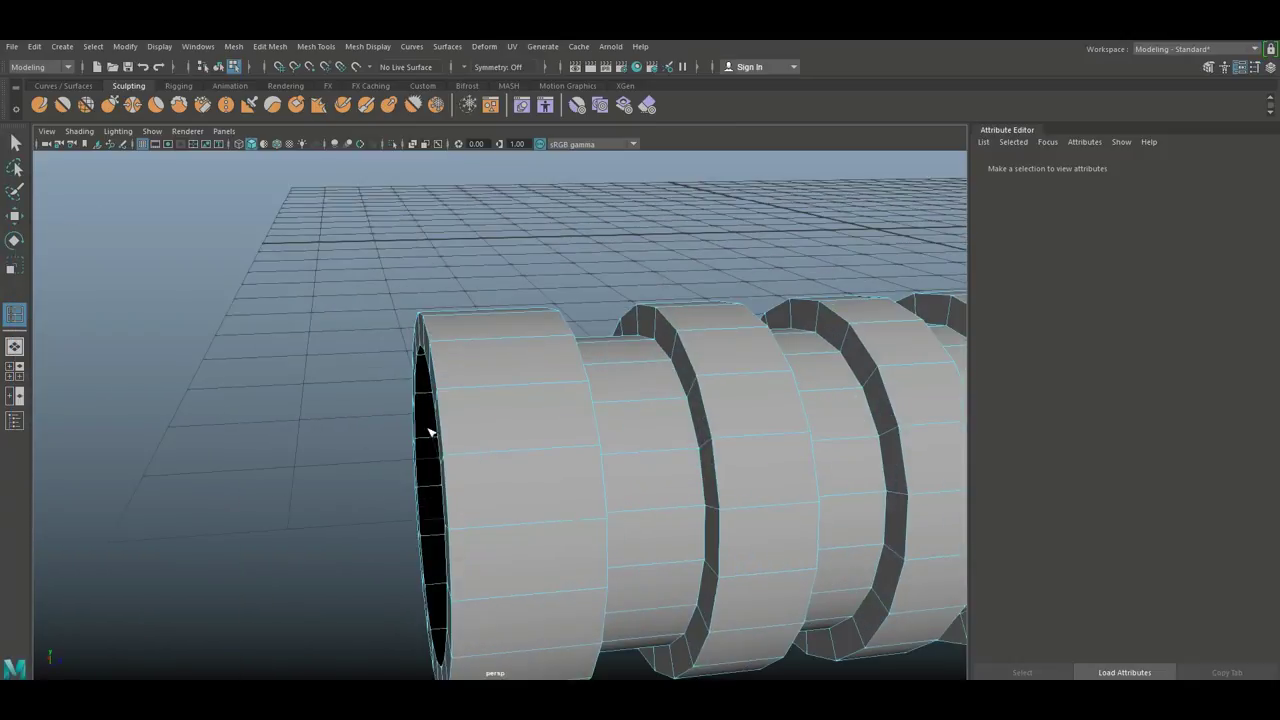
drag(463, 390, 470, 548)
scroll(446, 394, down, 10)
scroll(470, 548, up, 10)
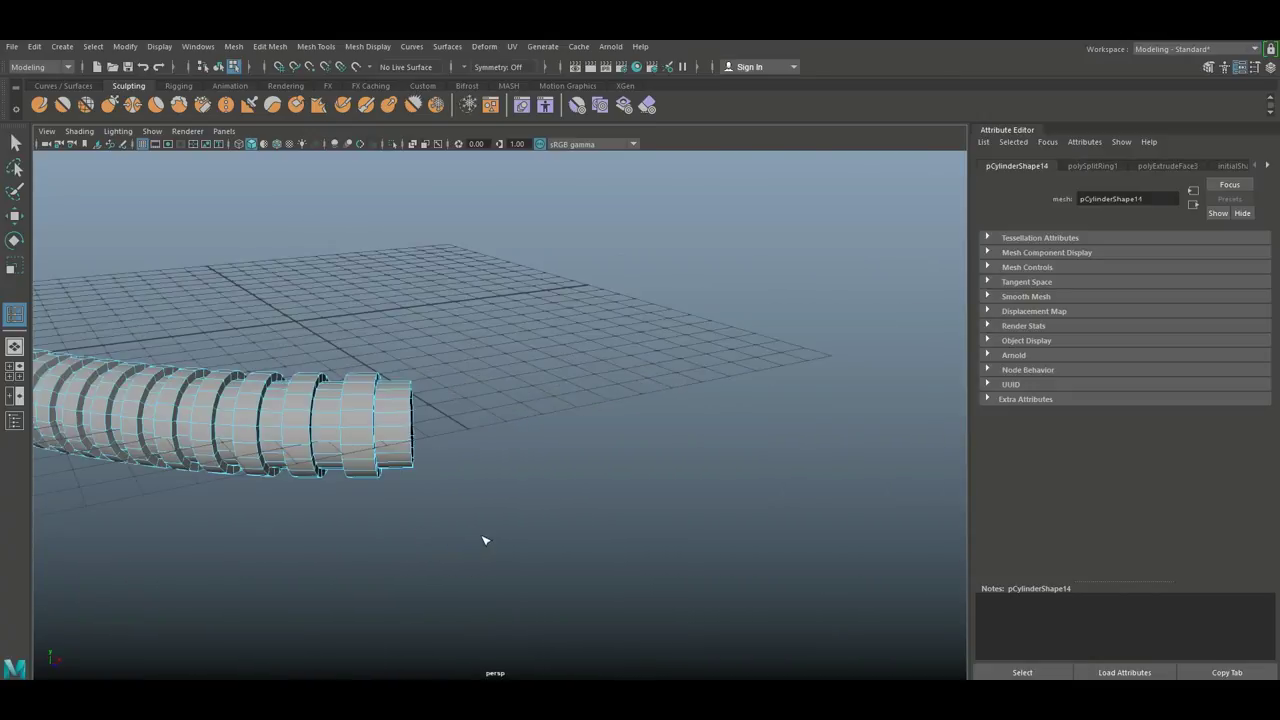
scroll(487, 538, up, 3)
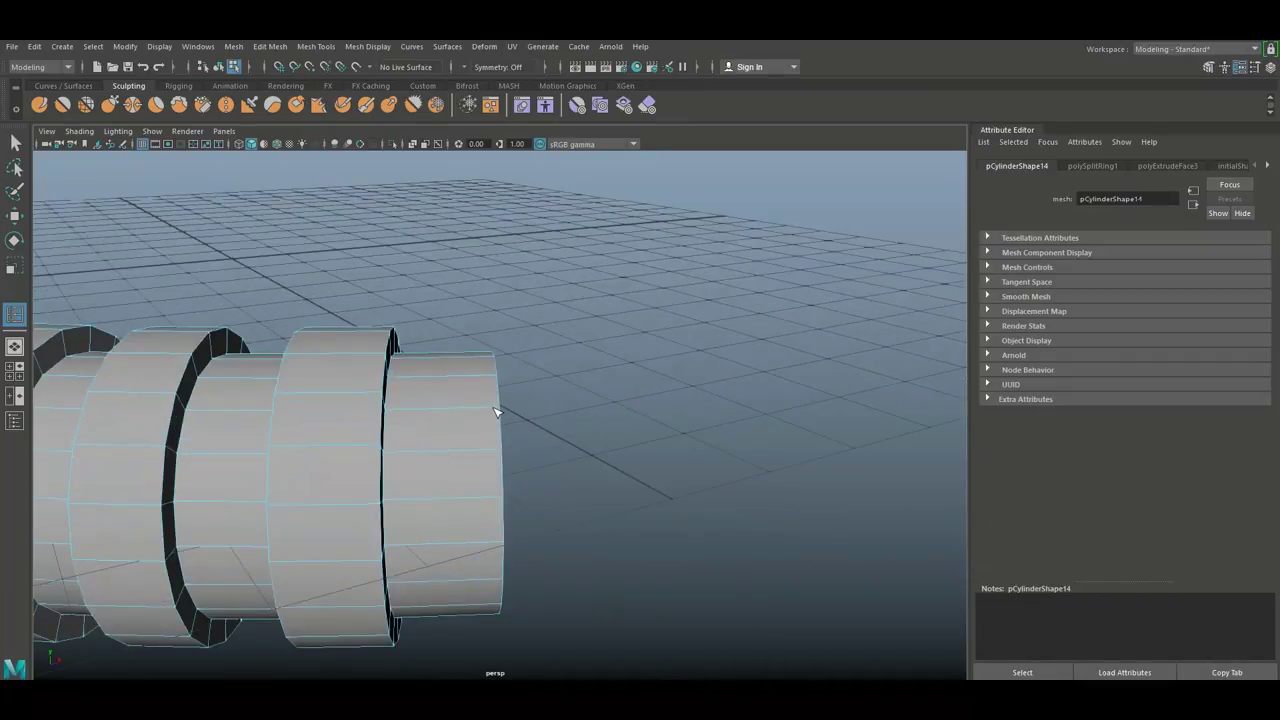
click(497, 410)
- Delete the rim face ring at the near end to open it, then return to Object Mode
key(q)
alt+drag(591, 477, 424, 455)
right_drag(446, 403, 510, 340)
double_click(443, 413)
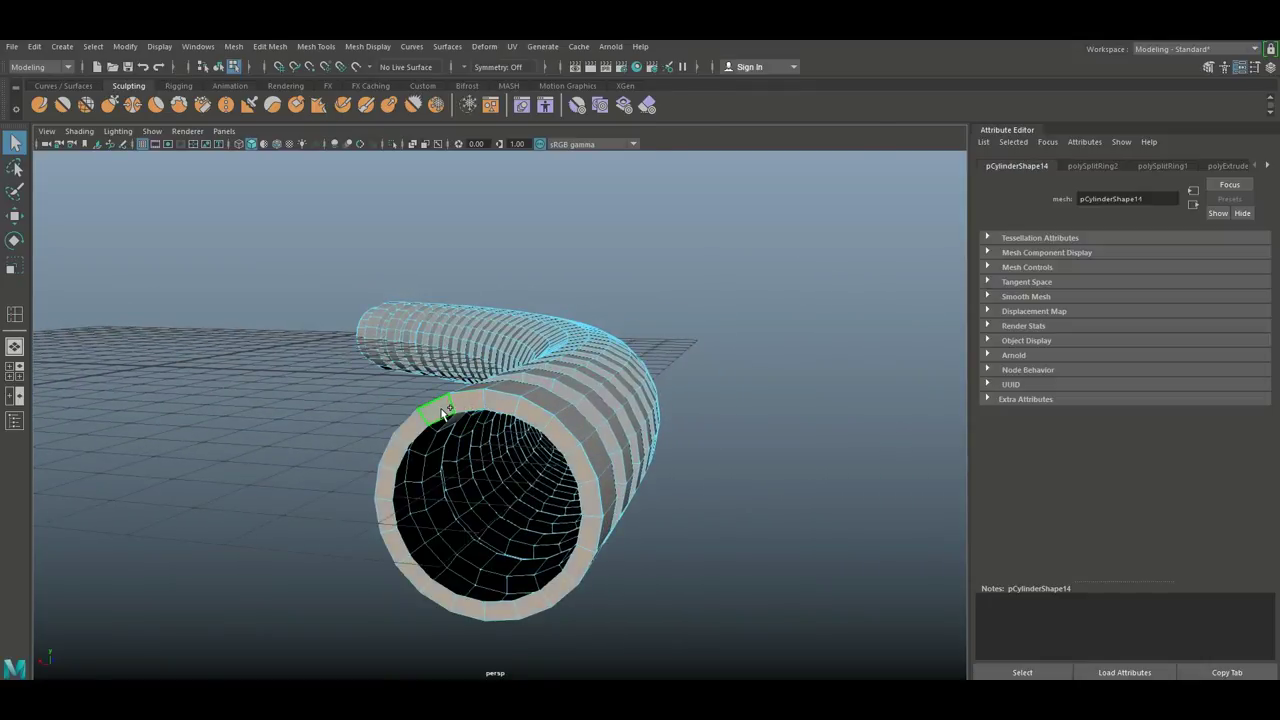
key(Delete)
alt+drag(440, 407, 339, 514)
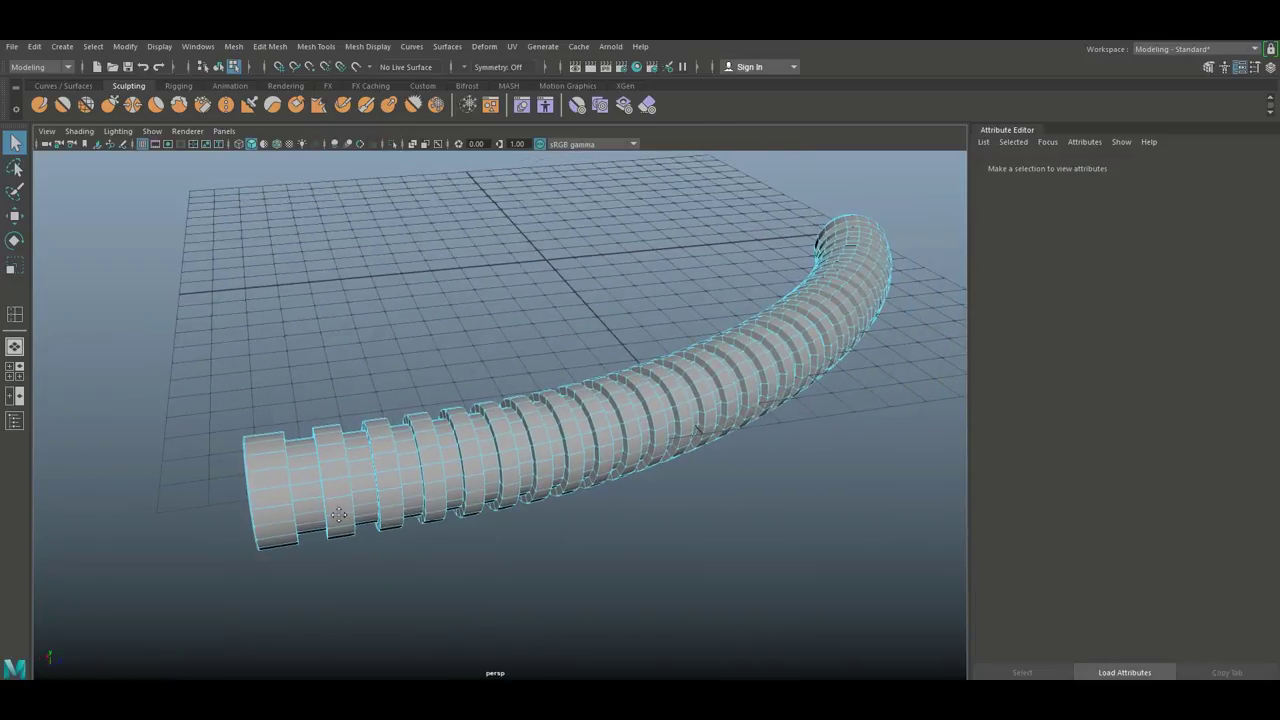
right_drag(436, 342, 501, 383)
right_drag(505, 323, 505, 323)
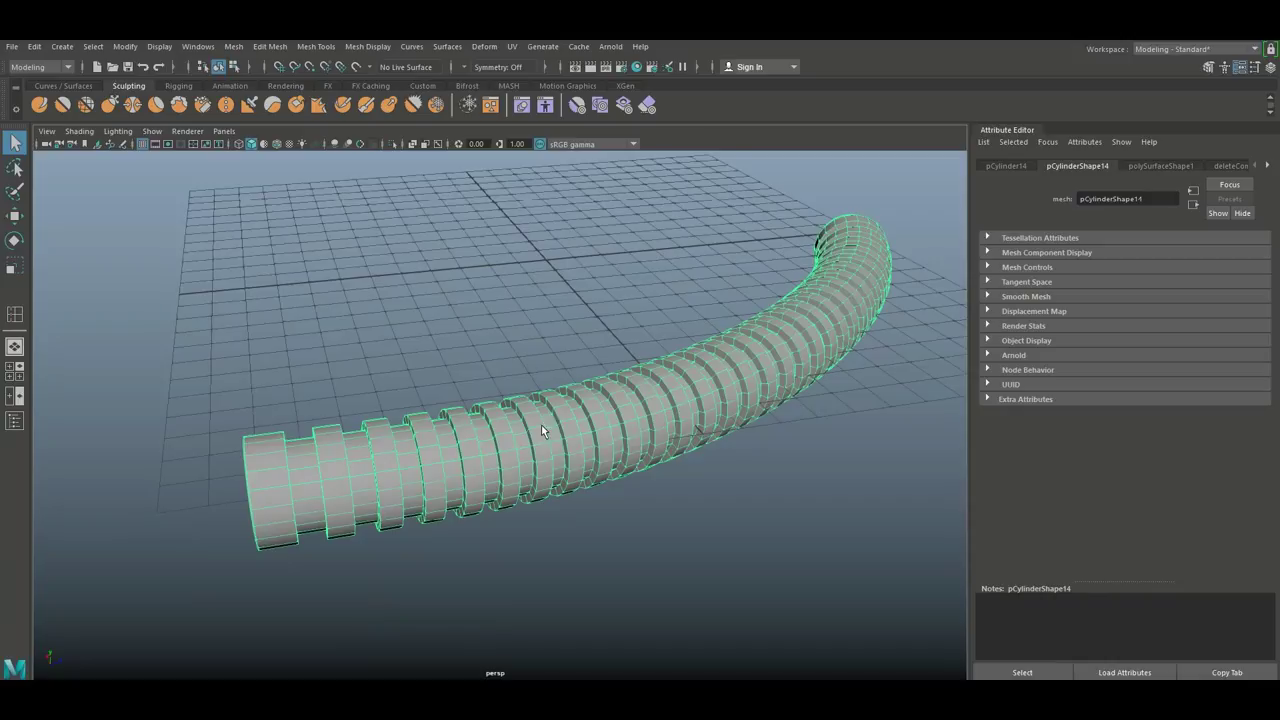
- Preview the ribbed tube smoothed with key 3, then turn the preview off with key 1
key(3)
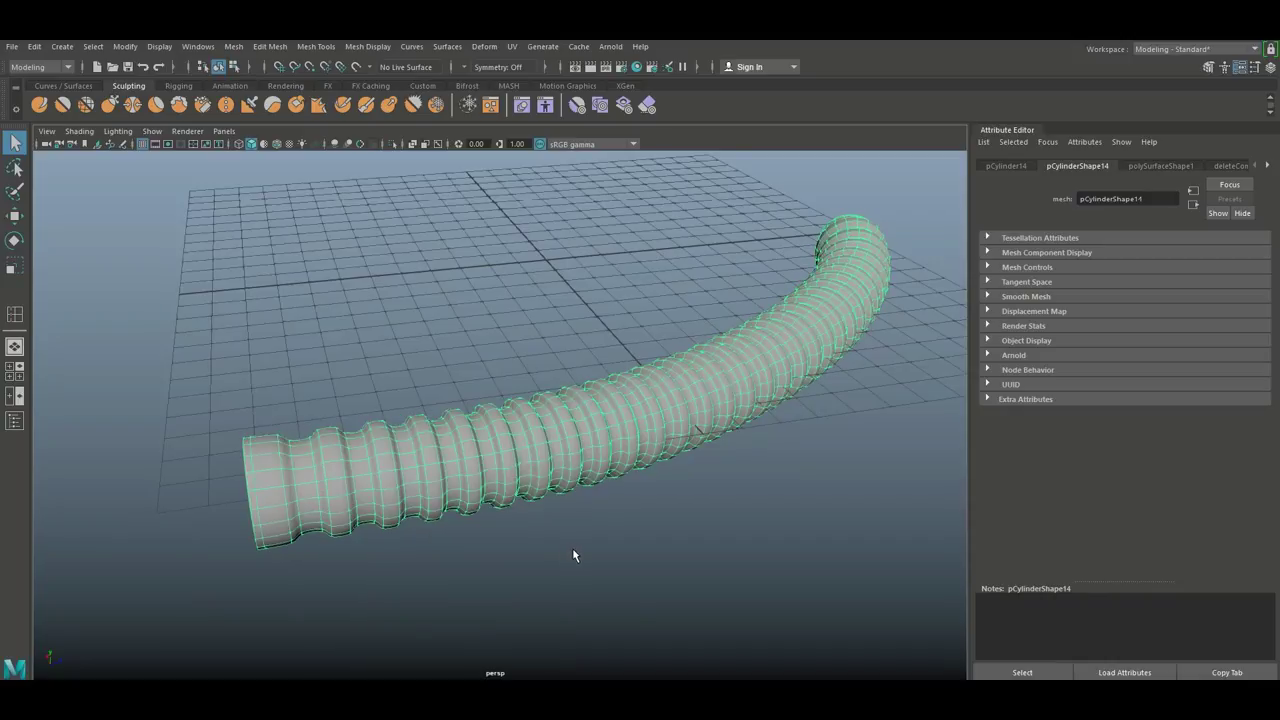
click(574, 553)
alt+drag(586, 557, 491, 500)
click(405, 421)
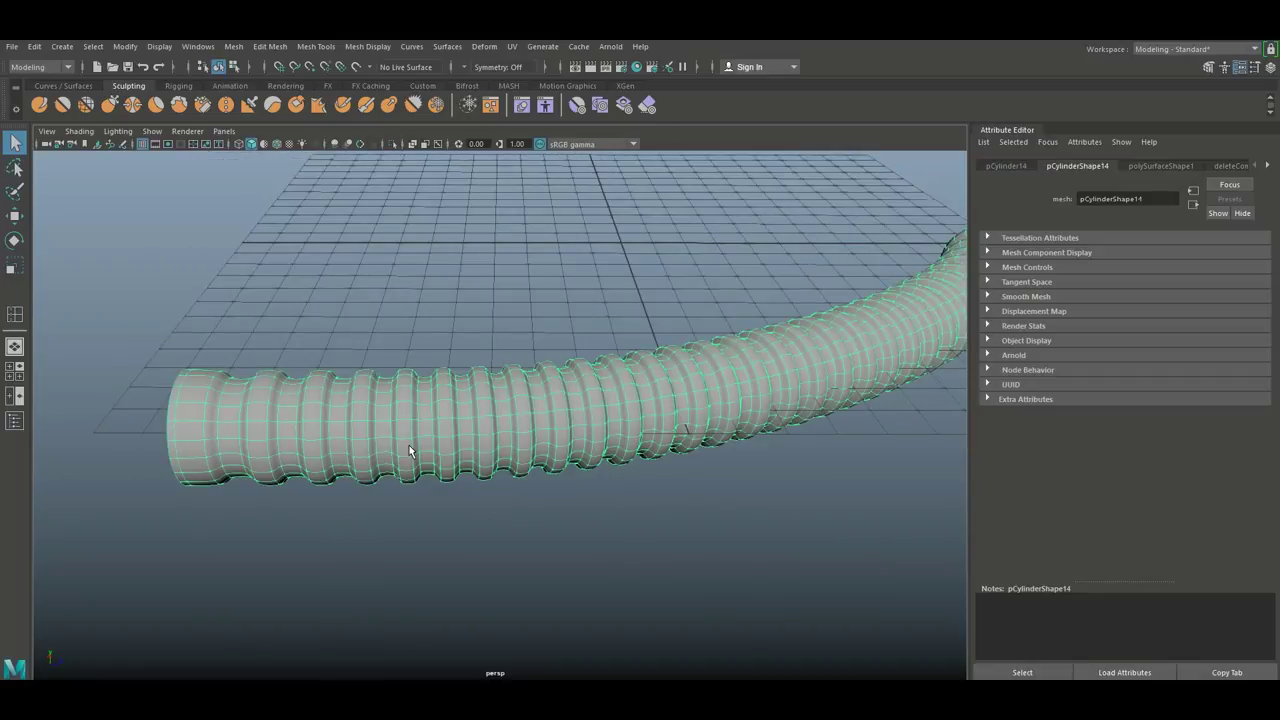
key(1)
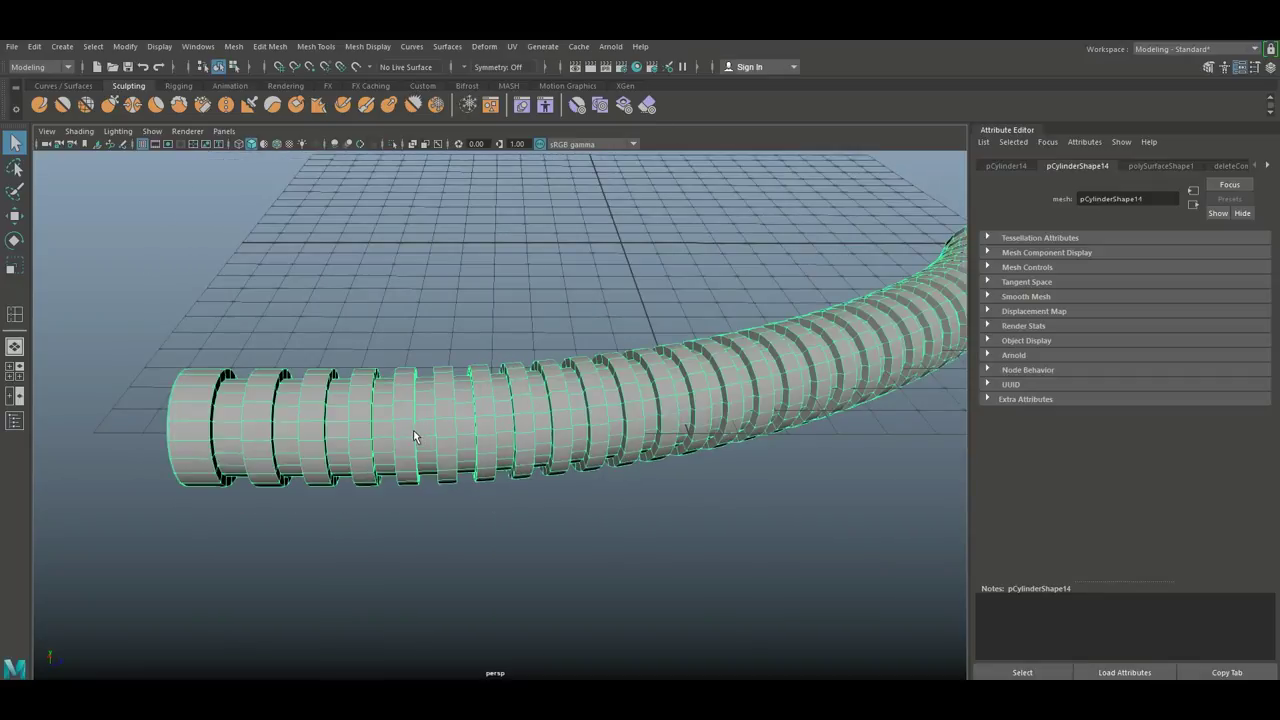
- Apply Mesh > Smooth (1 division) to the tube and deselect it
click(233, 47)
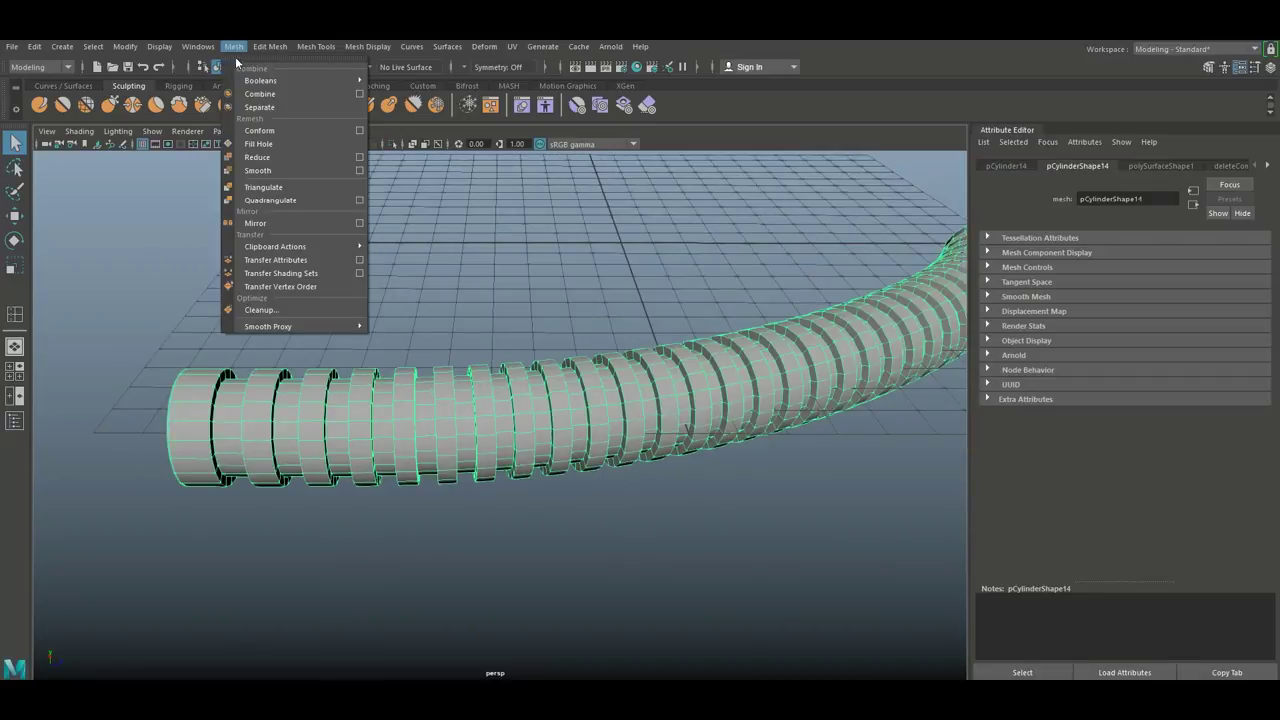
click(288, 171)
scroll(346, 486, down, 3)
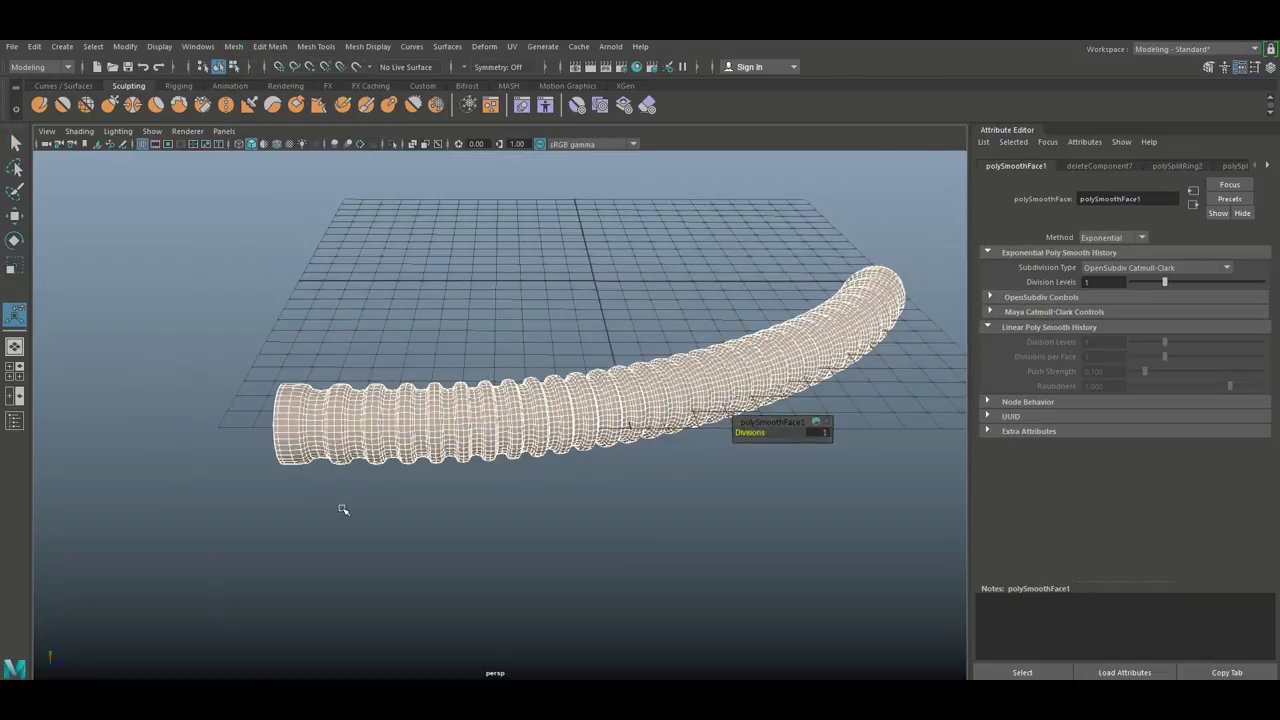
click(336, 514)
alt+middle_drag(266, 543, 420, 531)
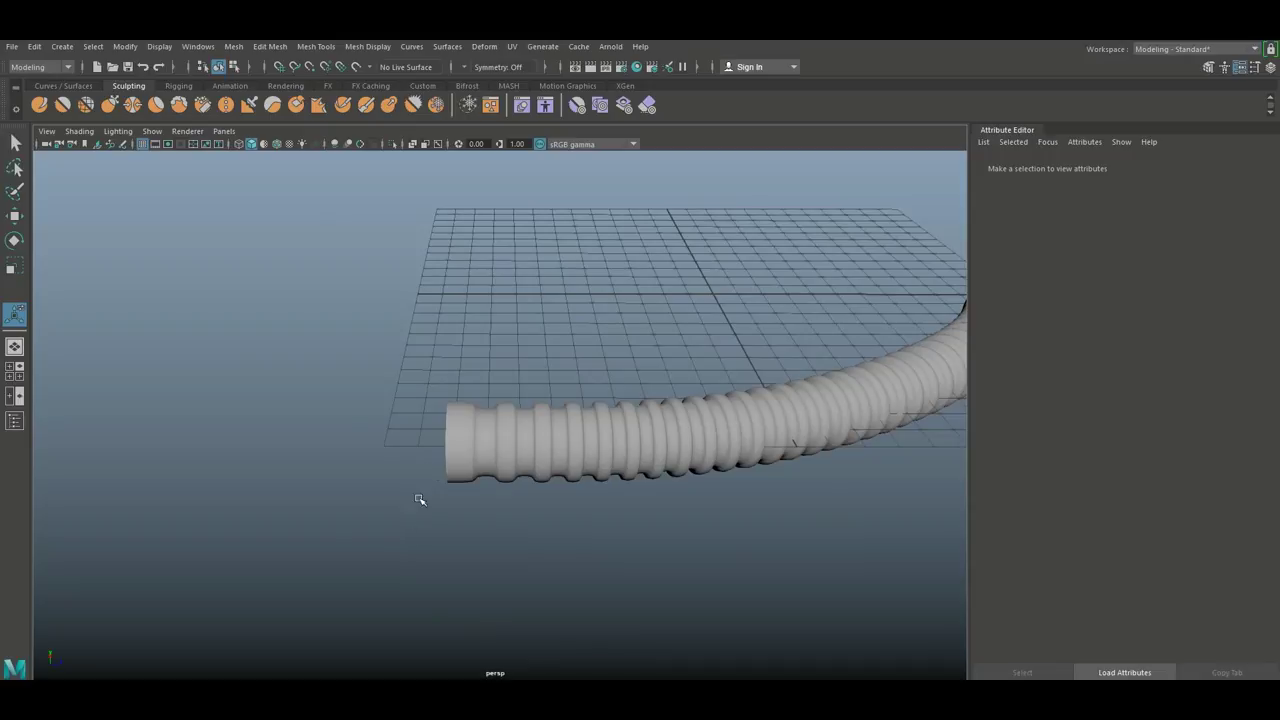
scroll(466, 420, up, 3)
scroll(466, 420, down, 3)
alt+drag(551, 493, 606, 535)
scroll(528, 507, down, 3)
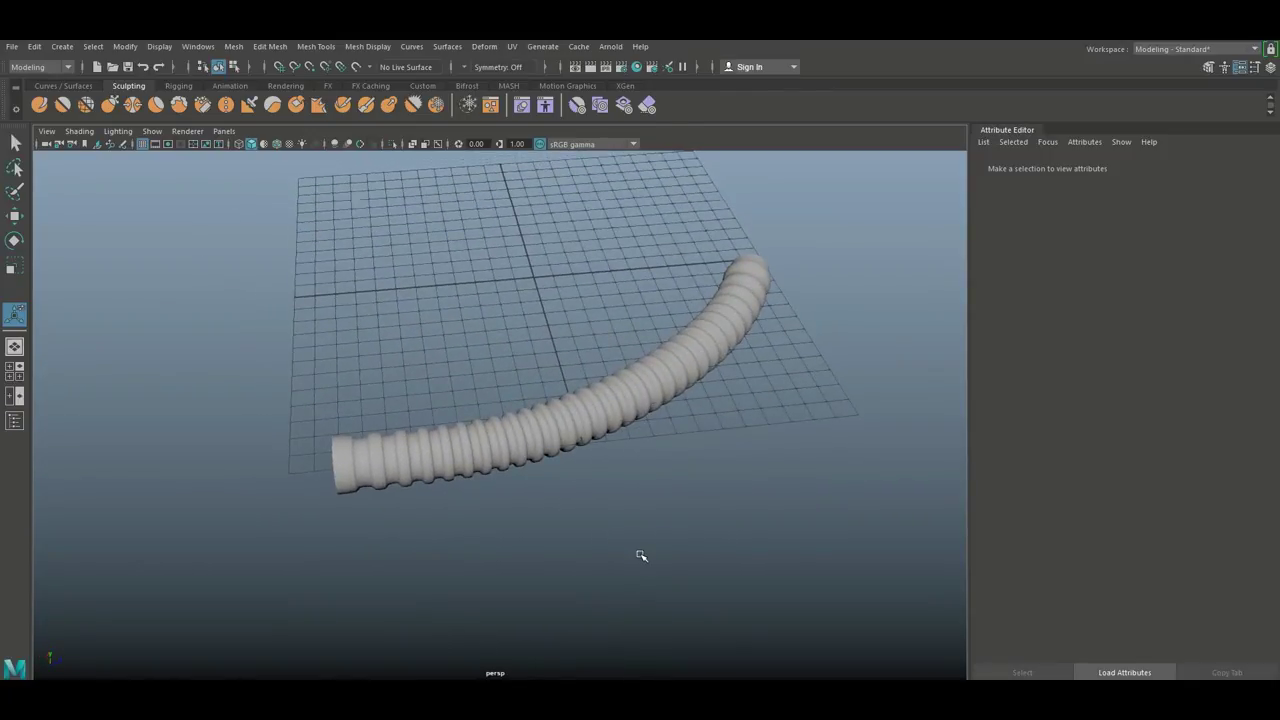